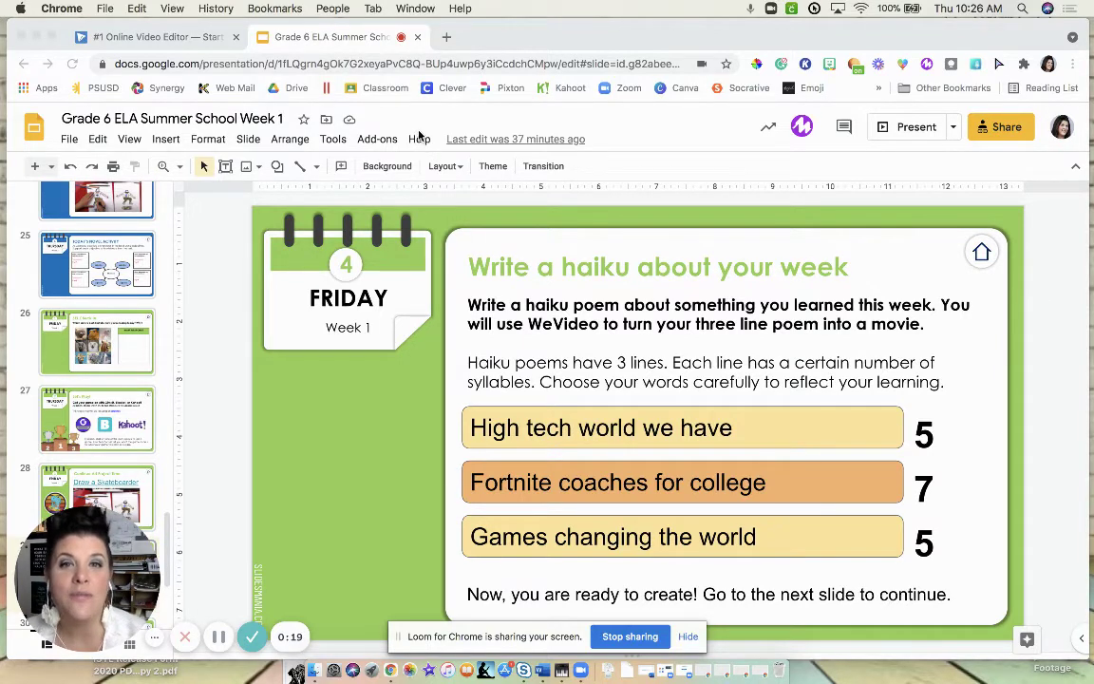
Log in to WeVideo with the first Google account to reach the home dashboard.
{"action": "left_click", "coordinate": [92, 35]}
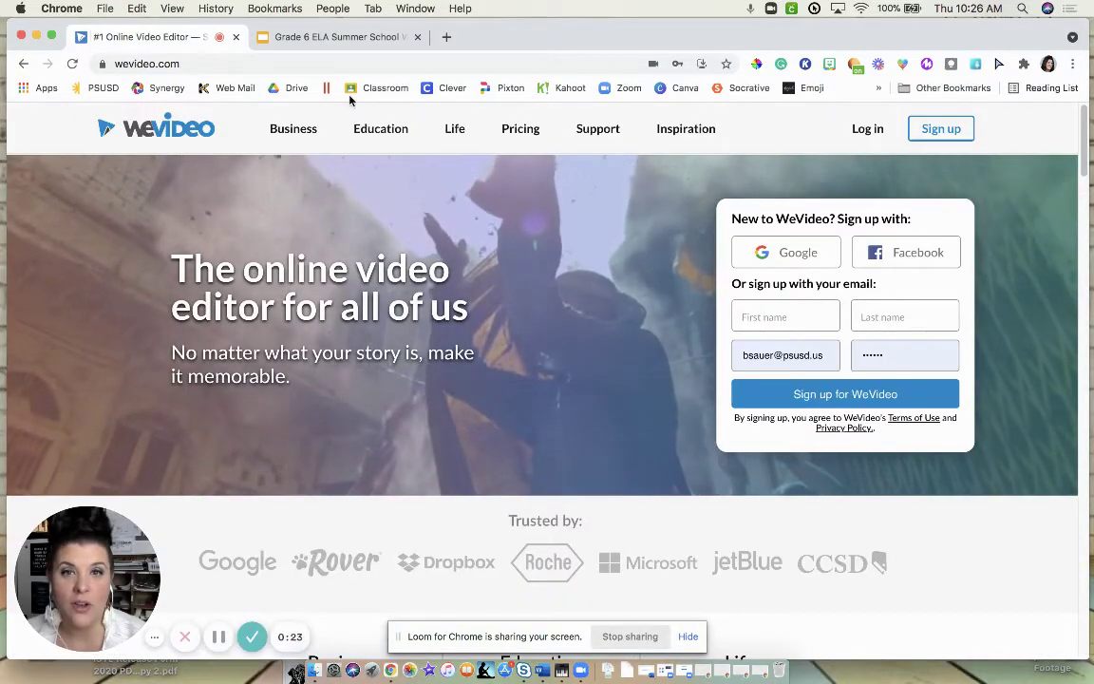
{"action": "left_click", "coordinate": [872, 138]}
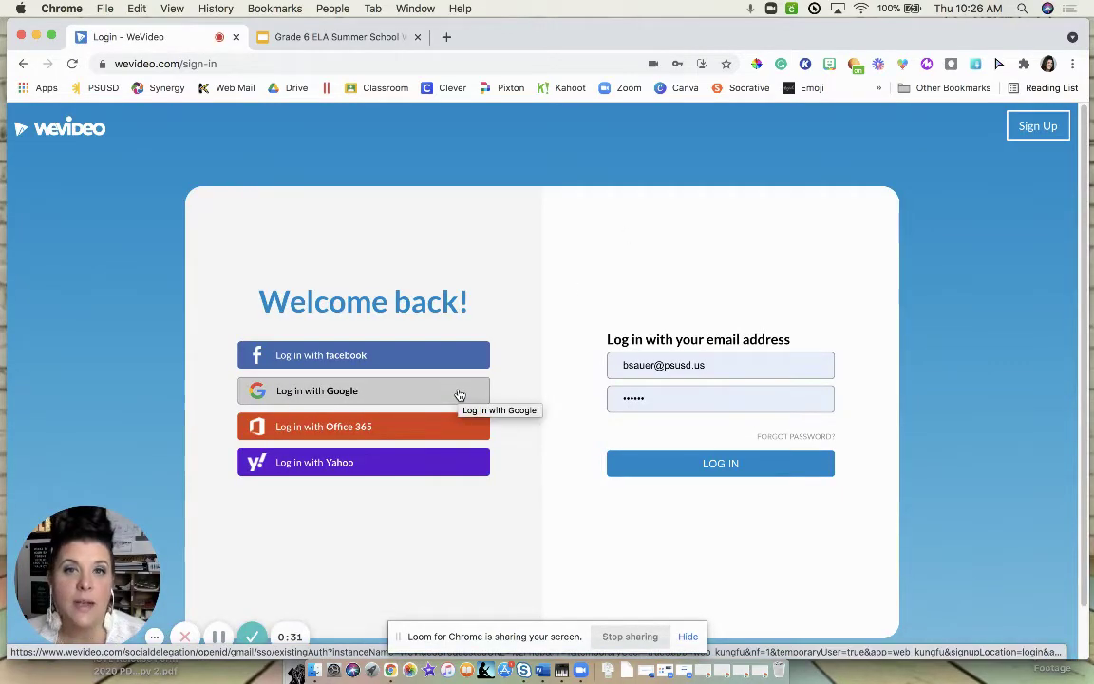
{"action": "left_click", "coordinate": [457, 392]}
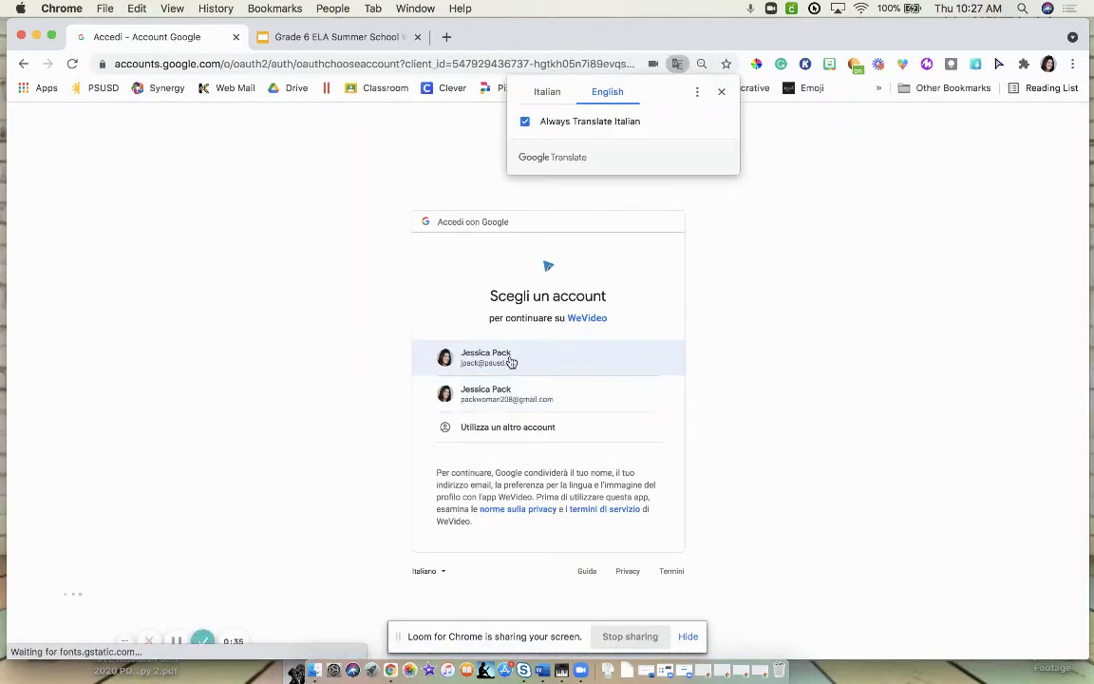
{"action": "left_click", "coordinate": [511, 362]}
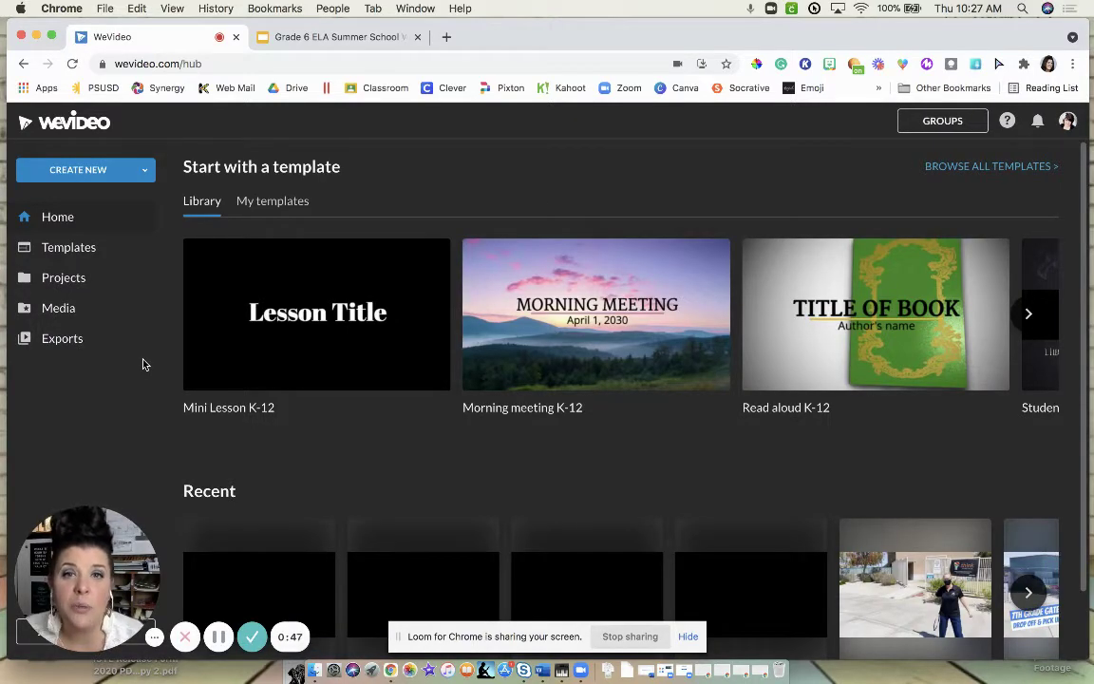
Create a new Video project in Personal projects and open it in the editor.
{"action": "left_click", "coordinate": [81, 172]}
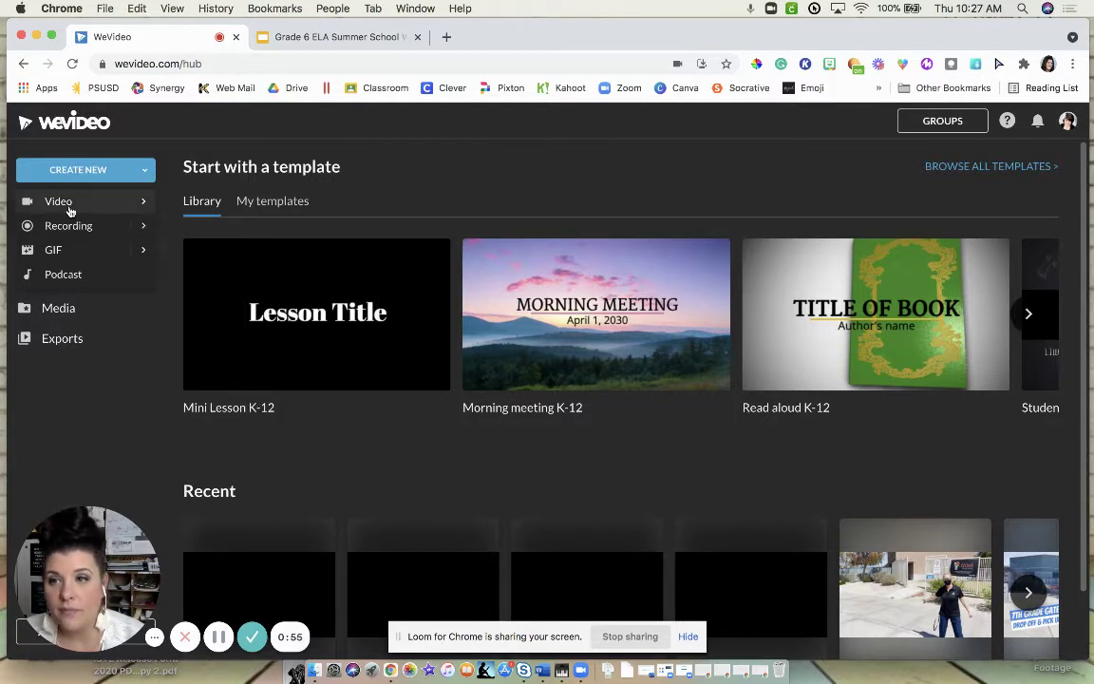
{"action": "left_click", "coordinate": [69, 211]}
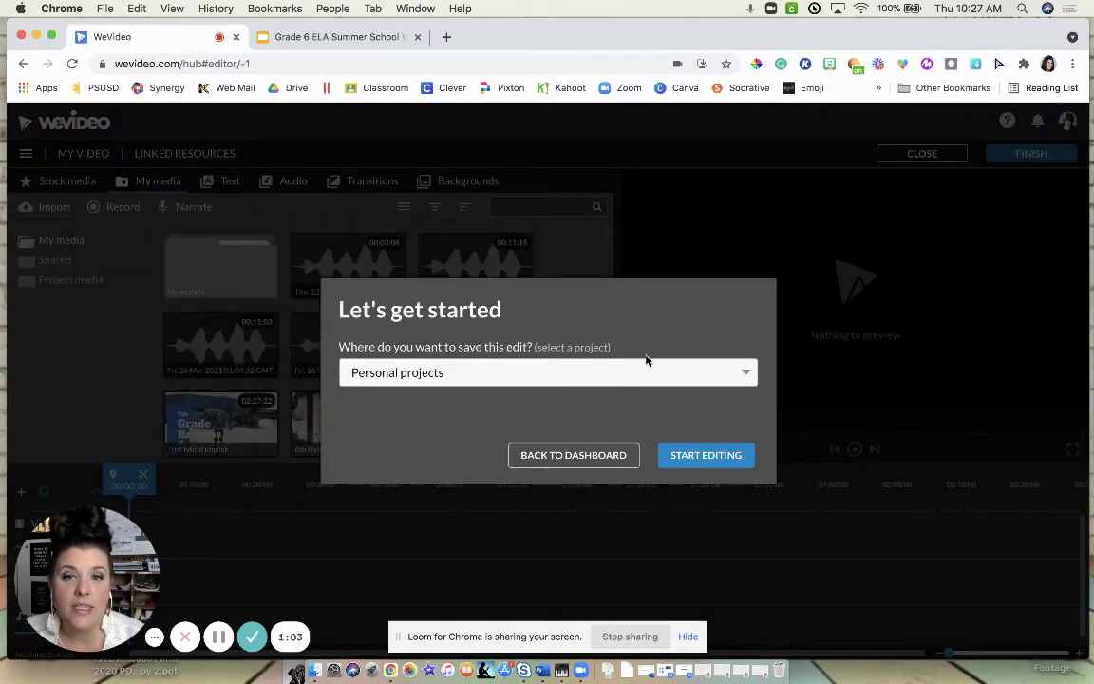
{"action": "left_click", "coordinate": [710, 459]}
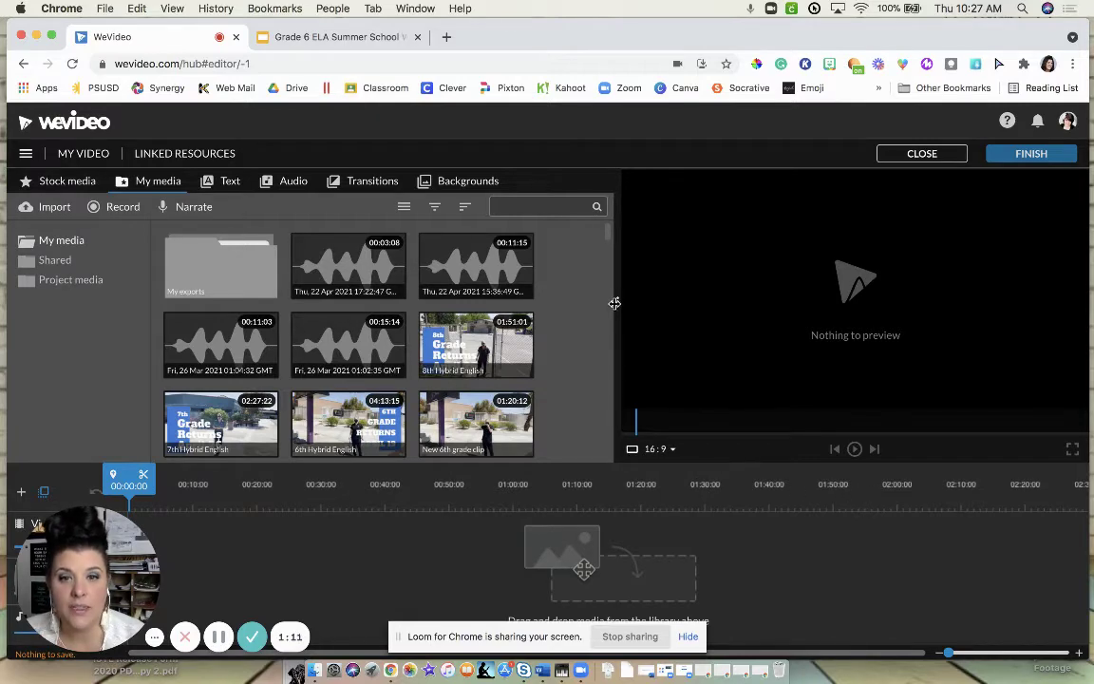
Drag the library–preview divider right so the media library gets wider.
{"action": "left_click_drag", "start_coordinate": [614, 302], "coordinate": [767, 281]}
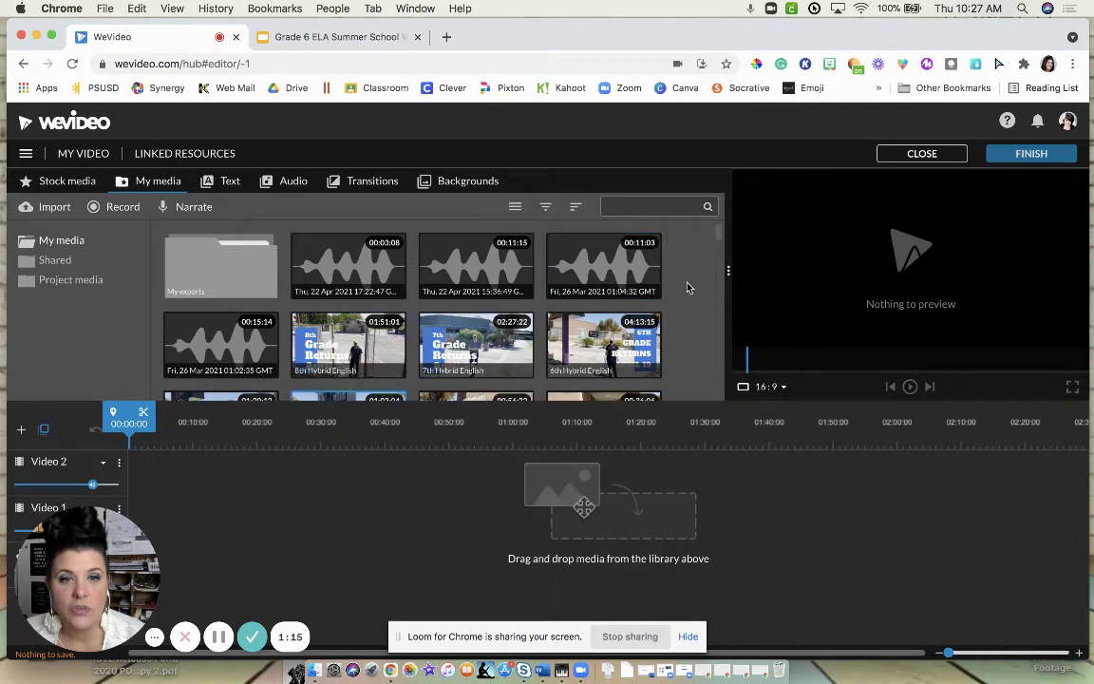
{"action": "left_click_drag", "start_coordinate": [98, 521], "coordinate": [843, 48]}
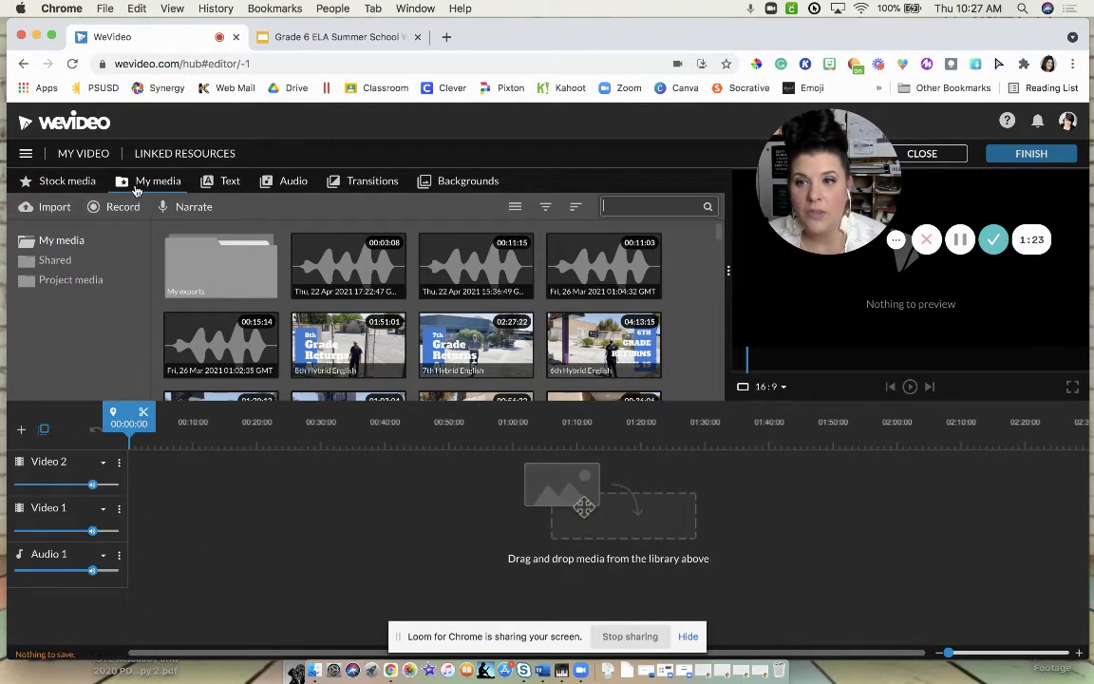
Search stock media for 'high tech' and scroll through the matching clips.
{"action": "left_click", "coordinate": [82, 184]}
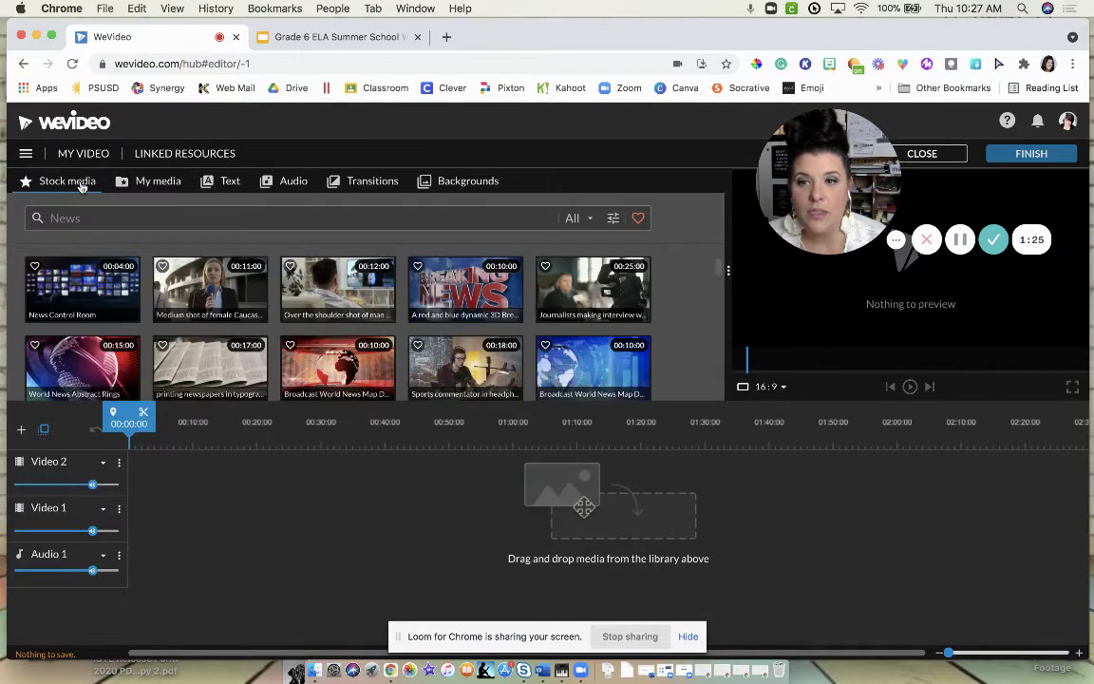
{"action": "left_click", "coordinate": [99, 217]}
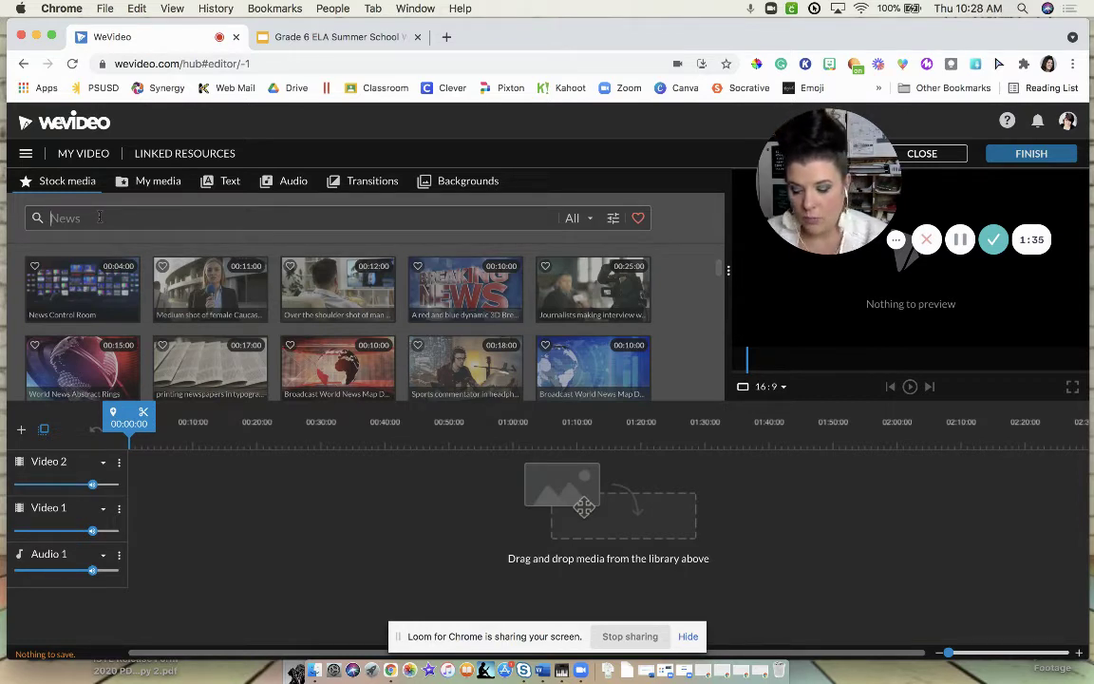
{"action": "type", "text": "high tech"}
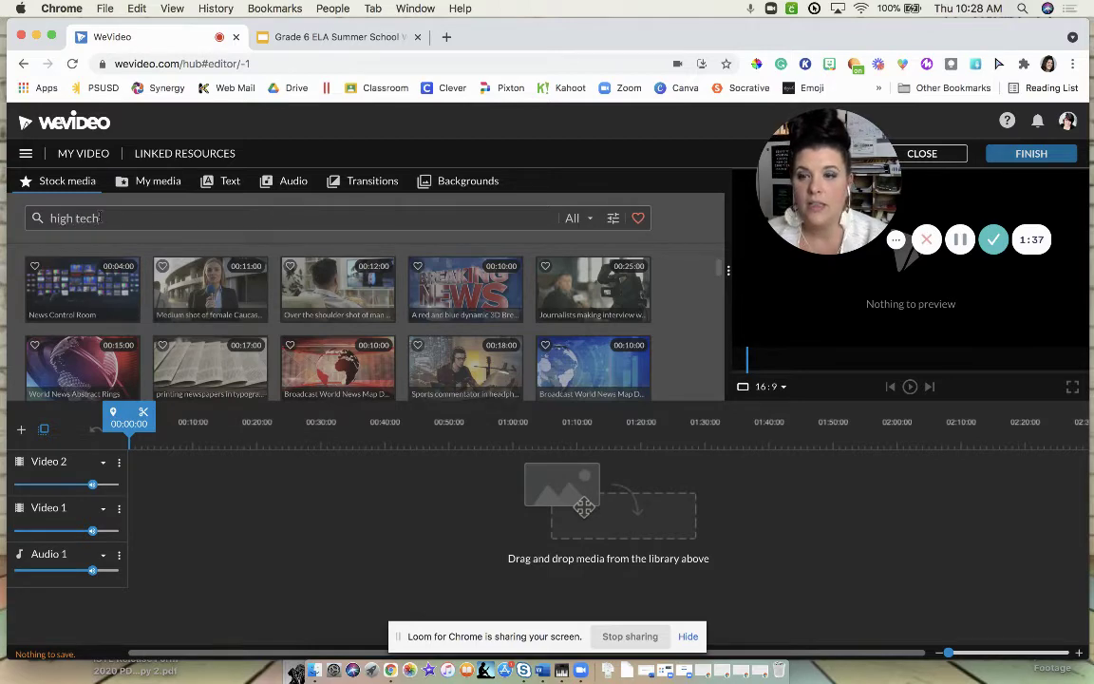
{"action": "key", "text": "Return"}
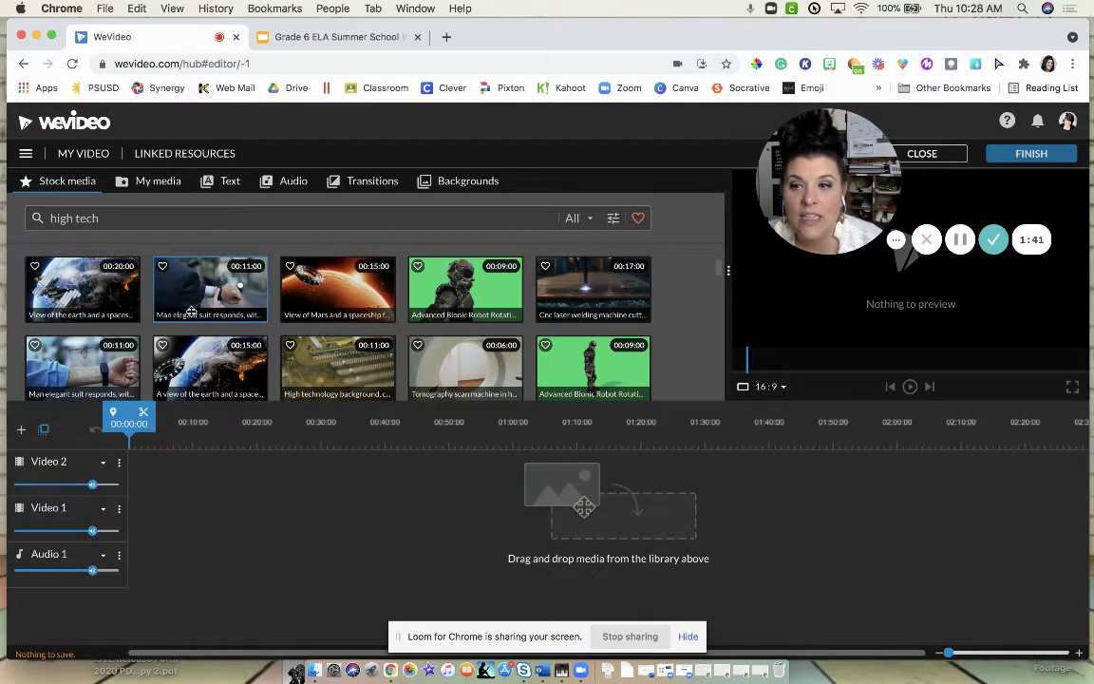
{"action": "scroll", "coordinate": [191, 310], "scroll_direction": "down", "scroll_amount": 1}
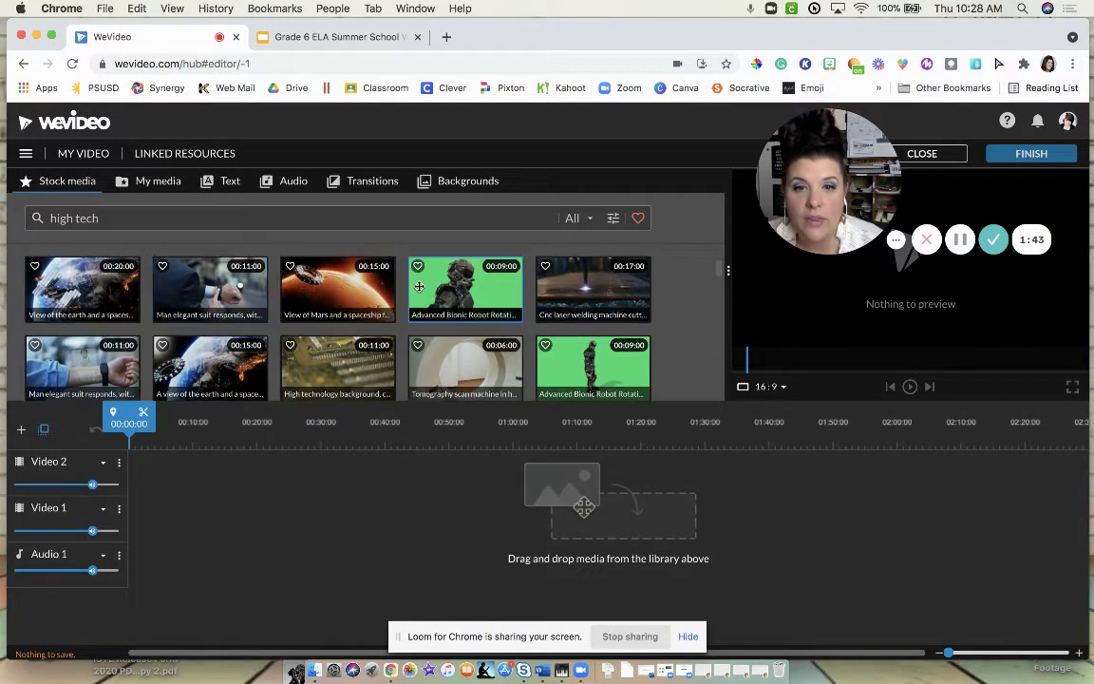
{"action": "scroll", "coordinate": [415, 289], "scroll_direction": "down", "scroll_amount": 3}
{"action": "scroll", "coordinate": [418, 294], "scroll_direction": "down", "scroll_amount": 2}
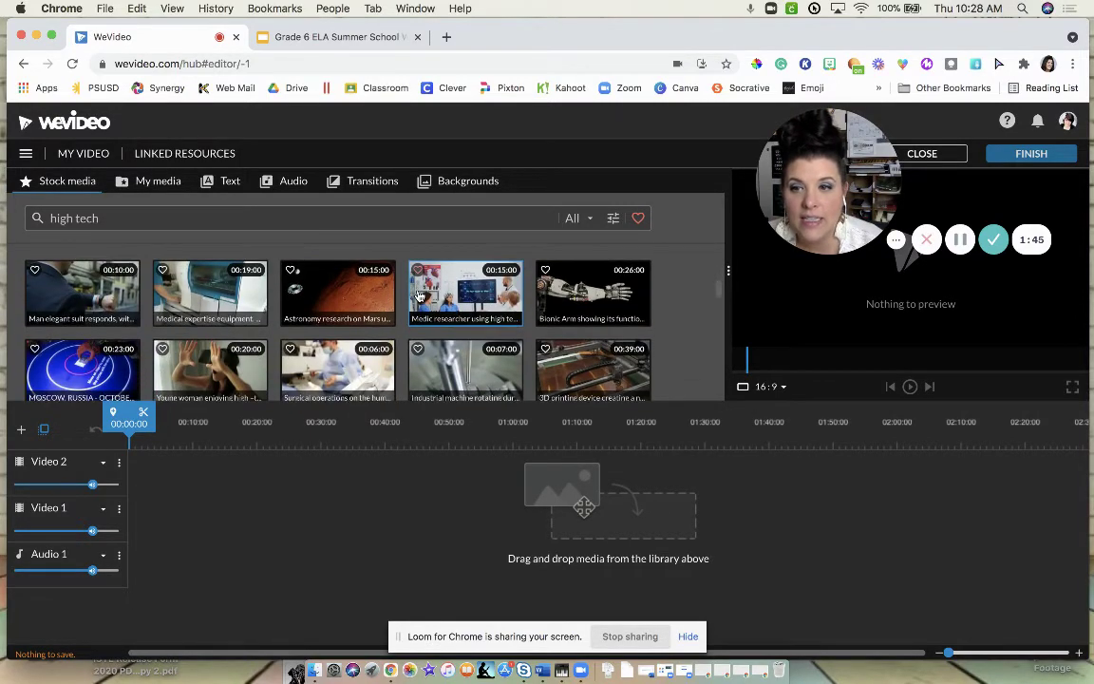
{"action": "scroll", "coordinate": [418, 294], "scroll_direction": "down", "scroll_amount": 3}
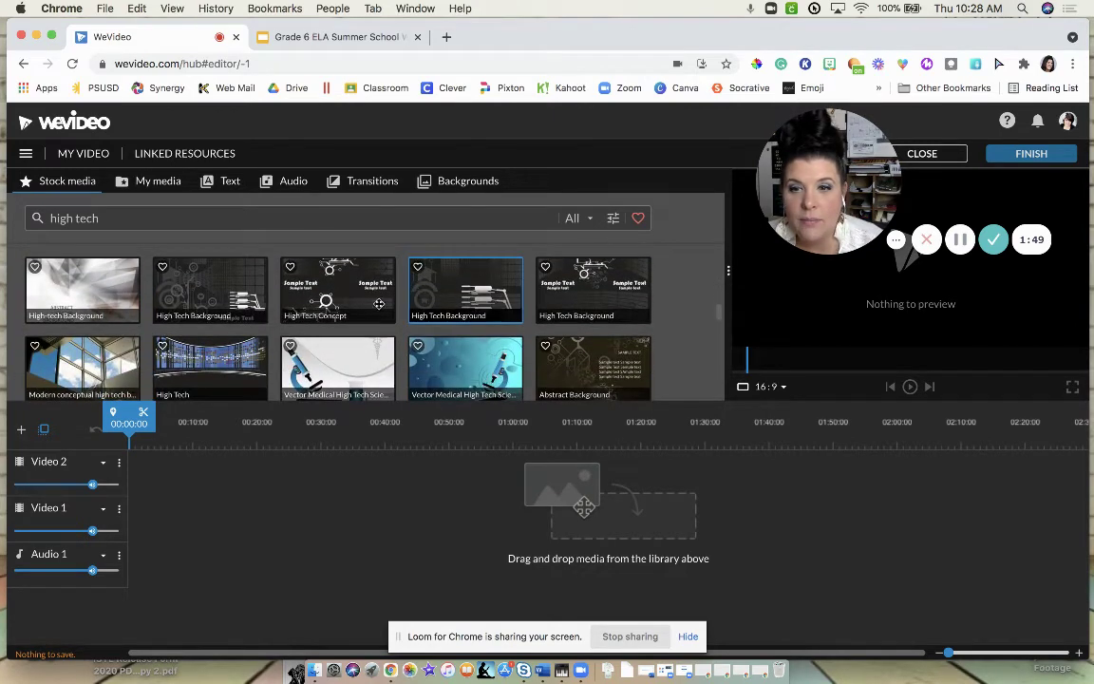
{"action": "scroll", "coordinate": [303, 297], "scroll_direction": "down", "scroll_amount": 2}
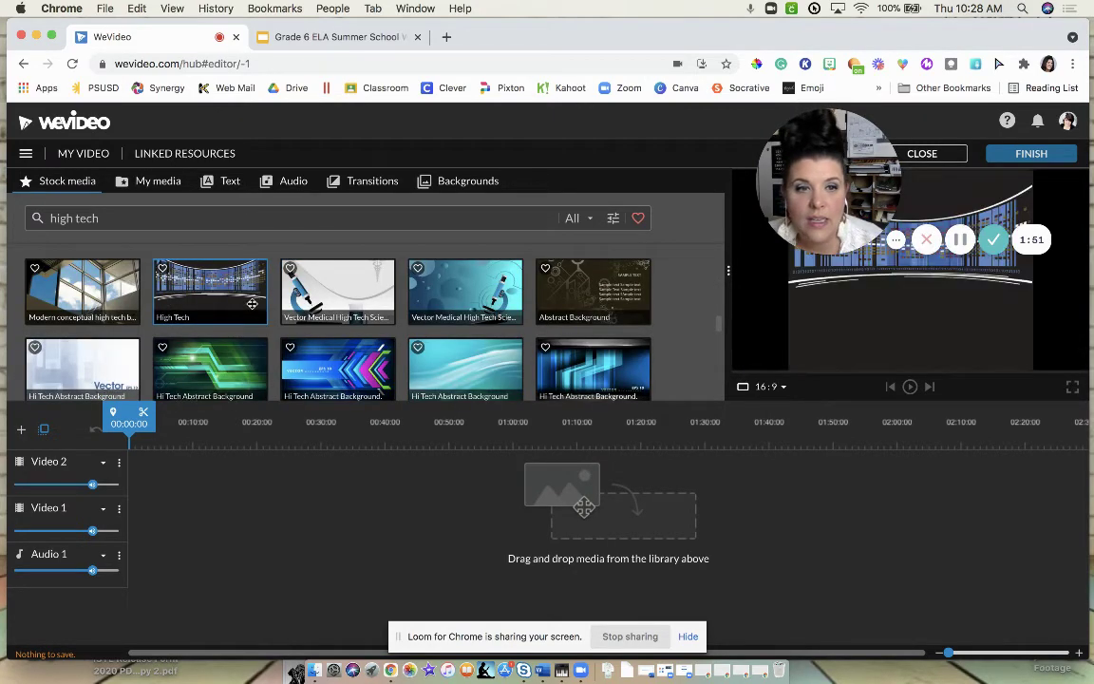
Replace the stock search with 'video games' and run it.
{"action": "triple_click", "coordinate": [102, 218]}
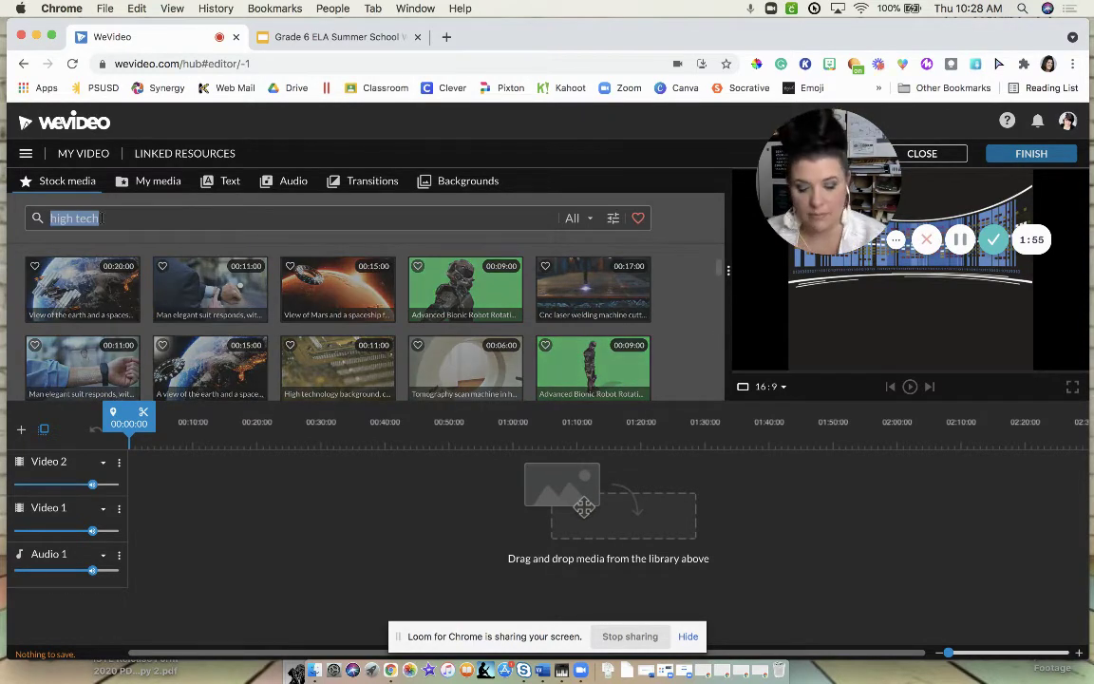
{"action": "type", "text": "video games"}
{"action": "key", "text": "Return"}
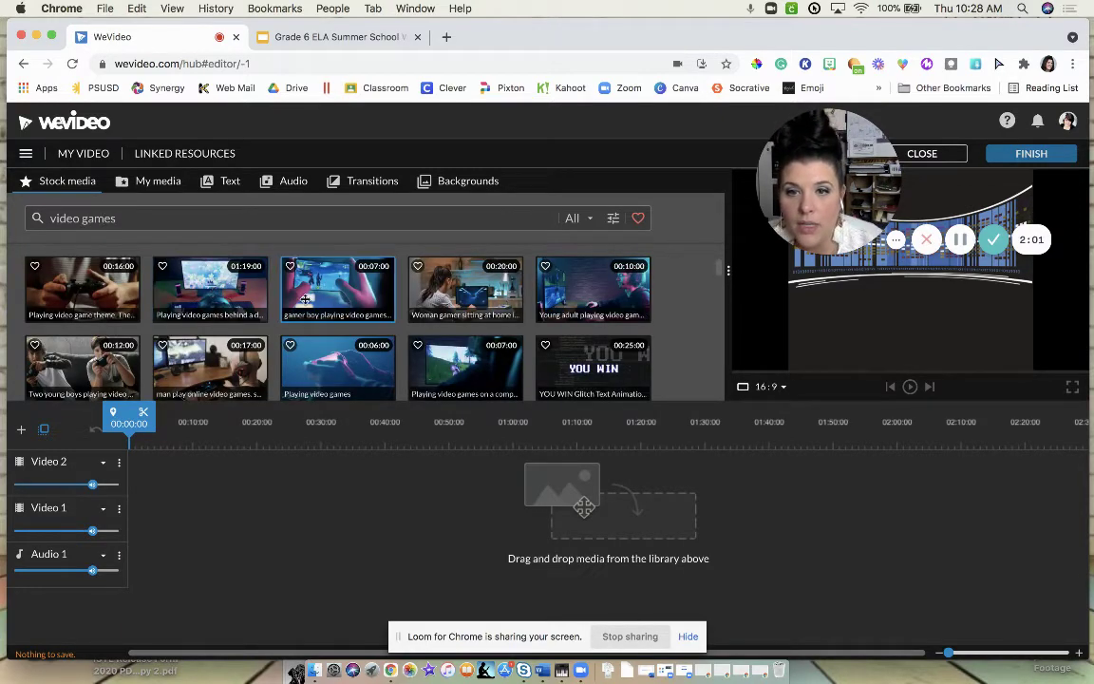
Preview the gaming clips and drag the two-boys clip onto Video 1.
{"action": "left_click", "coordinate": [350, 302]}
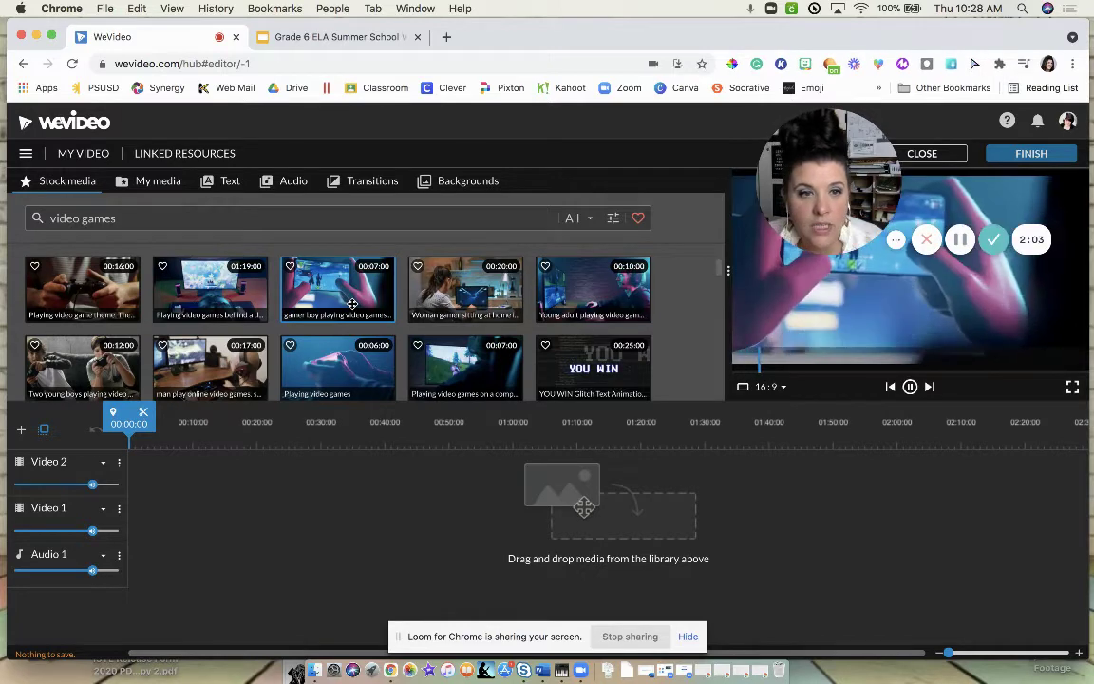
{"action": "left_click_drag", "start_coordinate": [784, 183], "coordinate": [689, 211]}
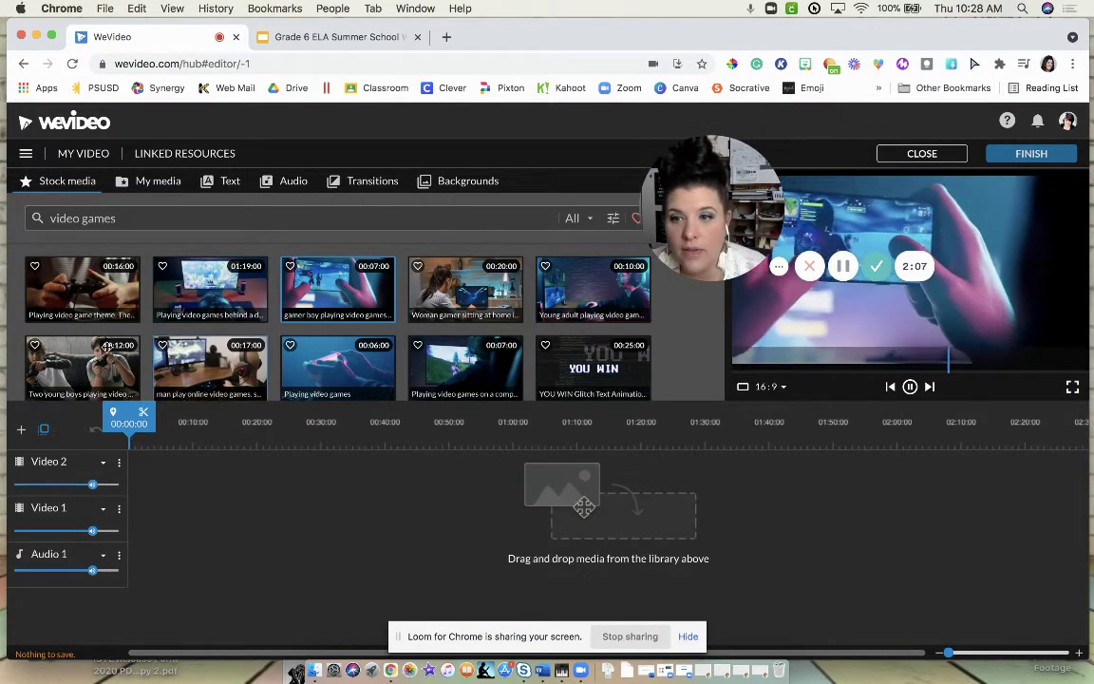
{"action": "left_click", "coordinate": [82, 365]}
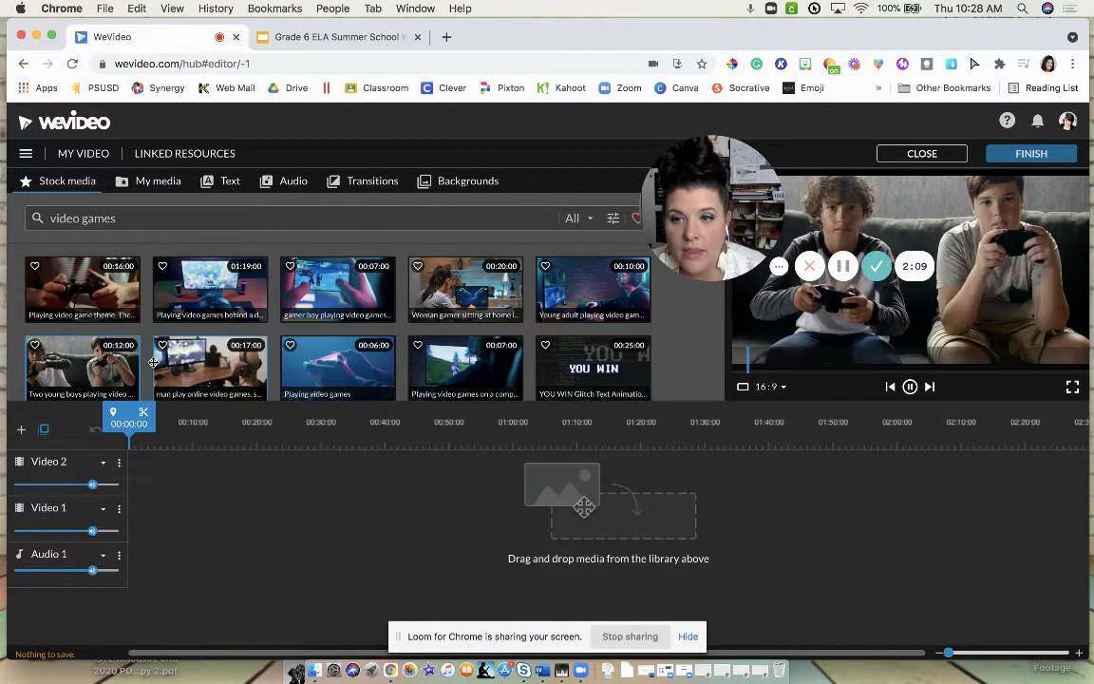
{"action": "left_click_drag", "start_coordinate": [136, 416], "coordinate": [149, 526]}
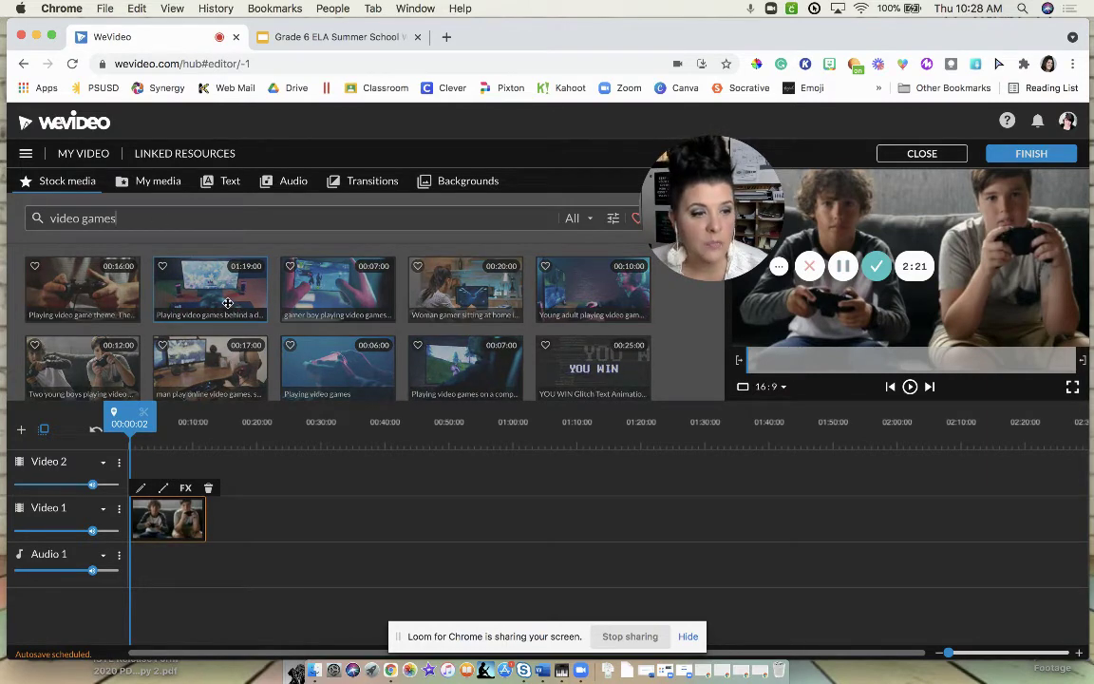
Add the desk-gaming clip after the first clip, split it at 00:28:07, and delete the remainder.
{"action": "left_click_drag", "start_coordinate": [228, 302], "coordinate": [221, 516]}
{"action": "left_click", "coordinate": [217, 414]}
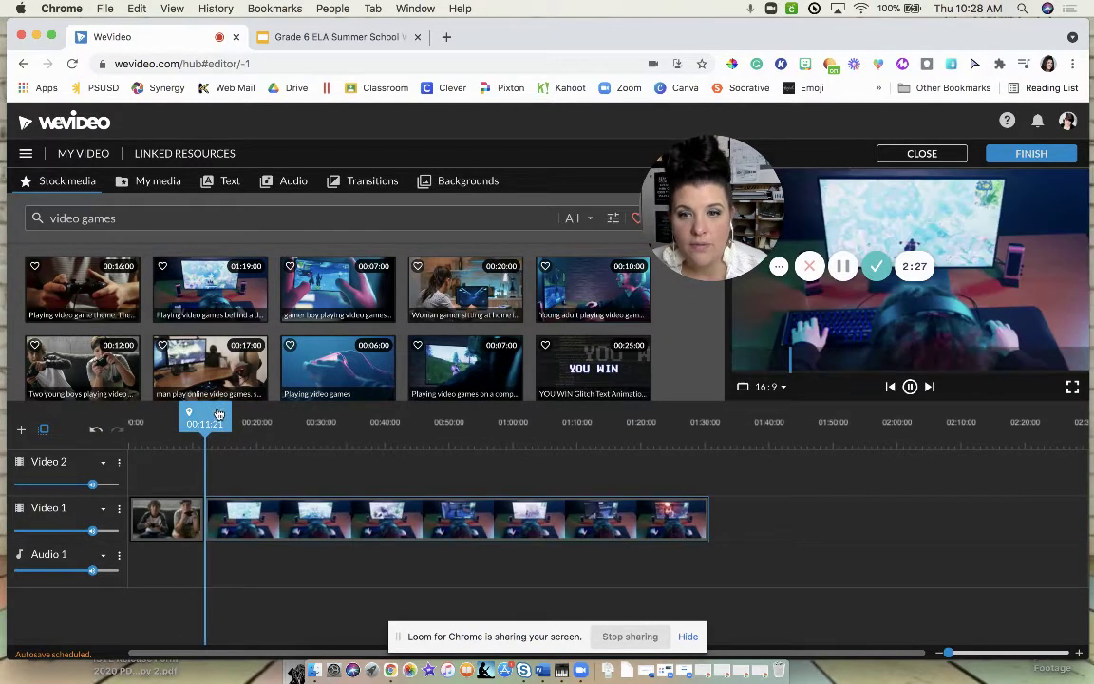
{"action": "left_click", "coordinate": [270, 418]}
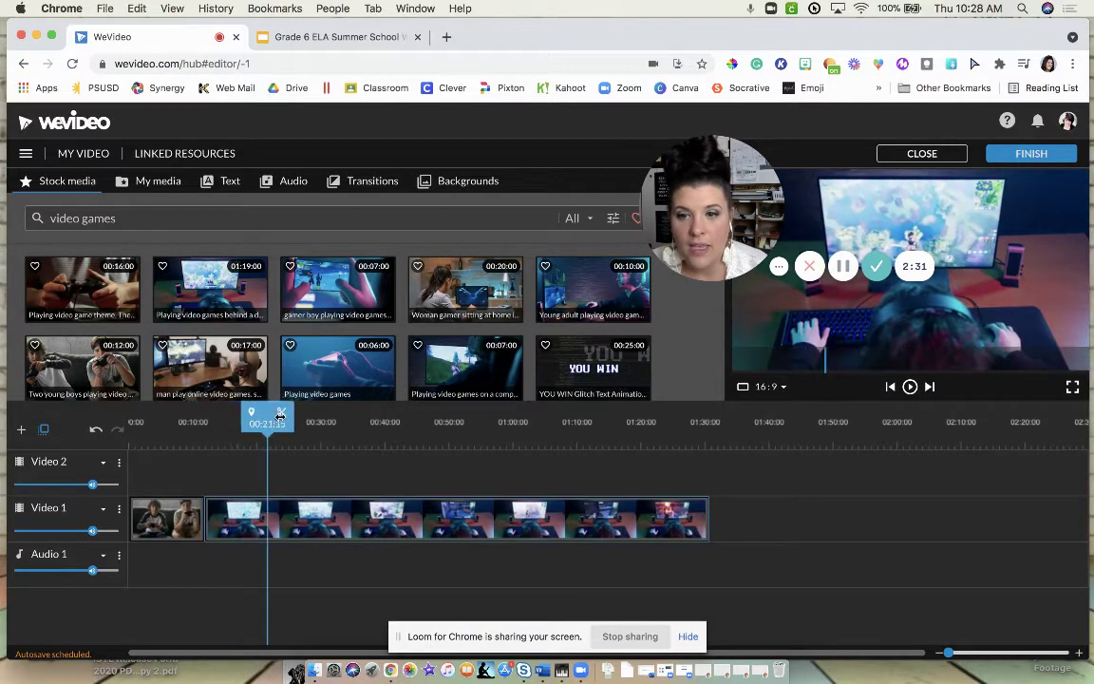
{"action": "left_click_drag", "start_coordinate": [280, 416], "coordinate": [309, 418]}
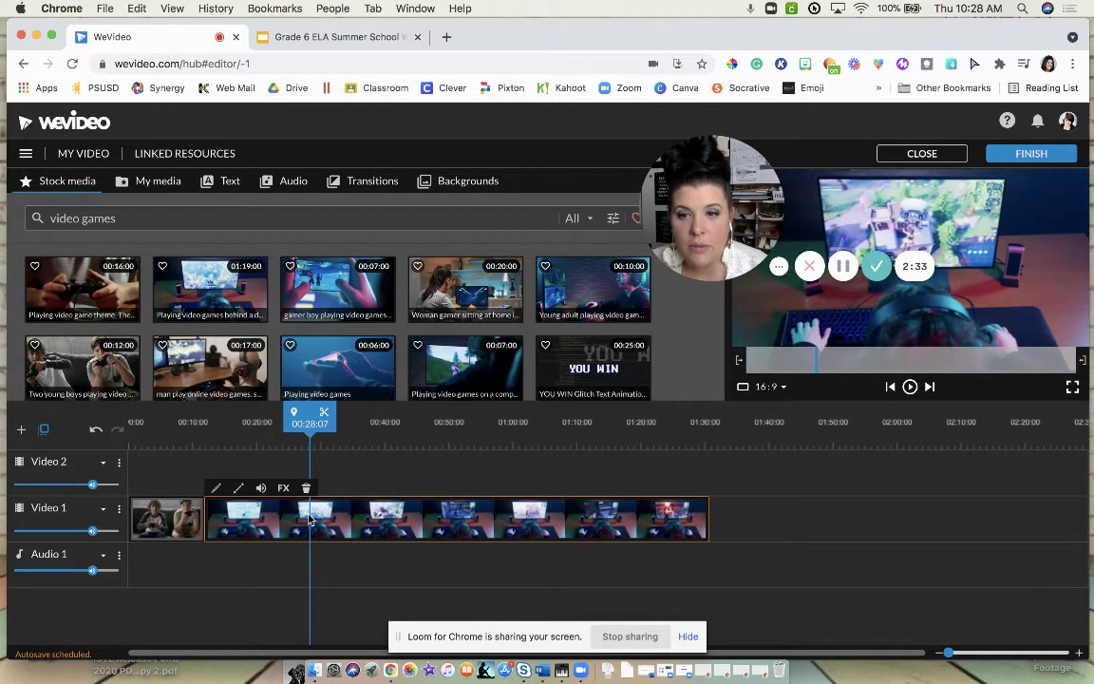
{"action": "left_click", "coordinate": [323, 416]}
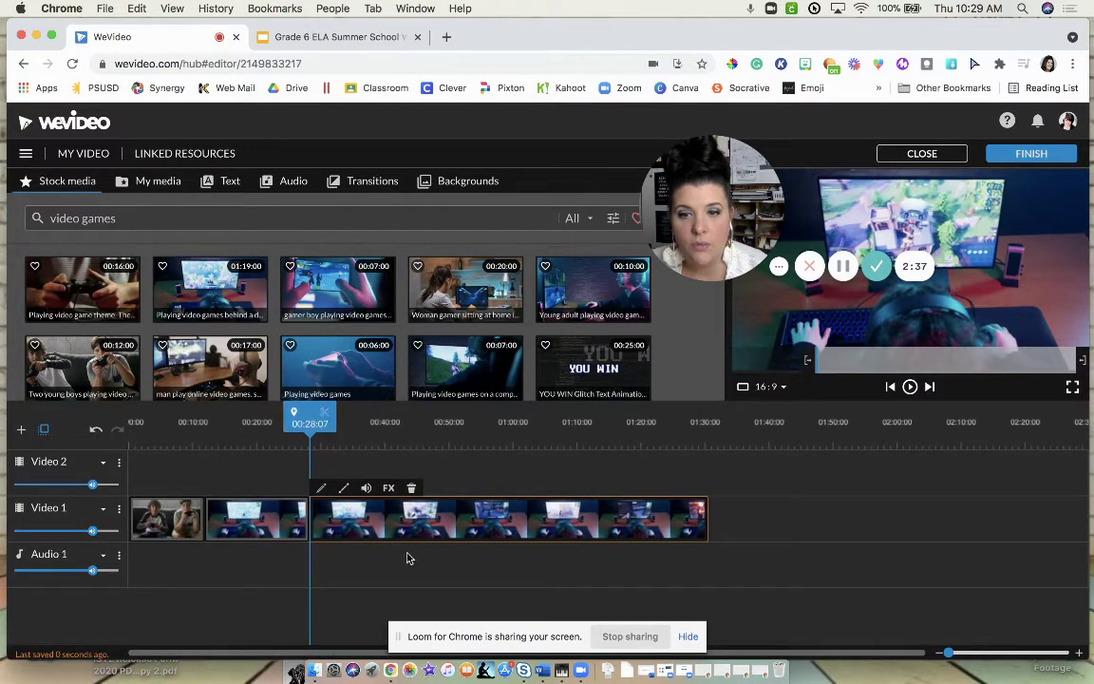
{"action": "key", "text": "Delete"}
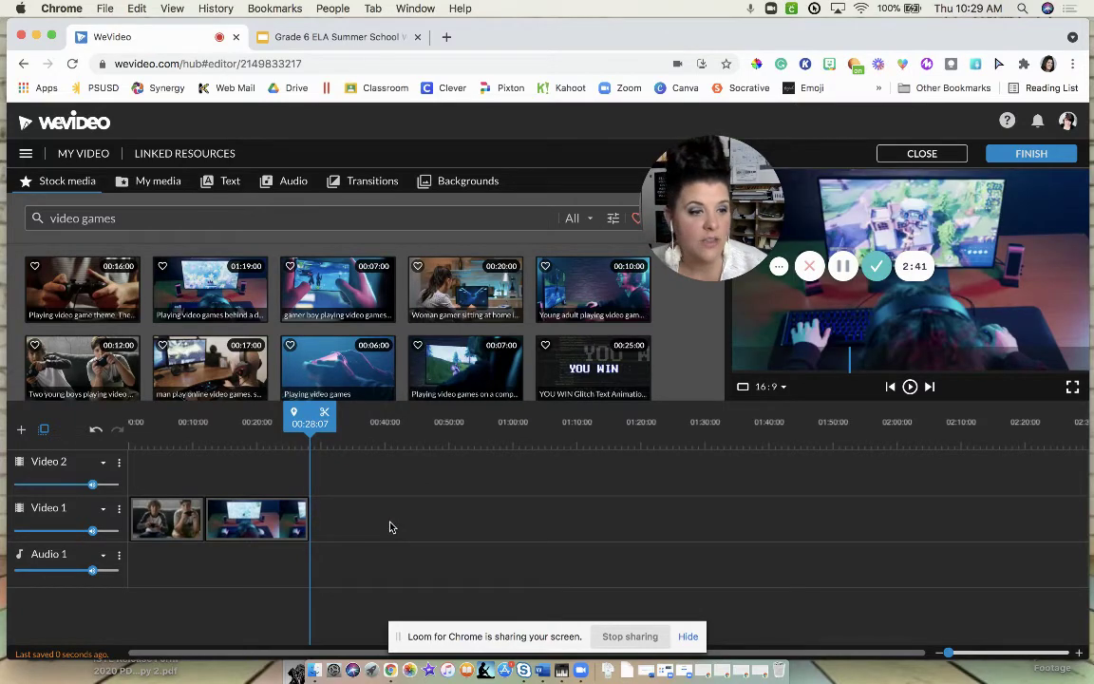
Search stock media for 'college acceptance'.
{"action": "scroll", "coordinate": [243, 373], "scroll_direction": "down", "scroll_amount": 3}
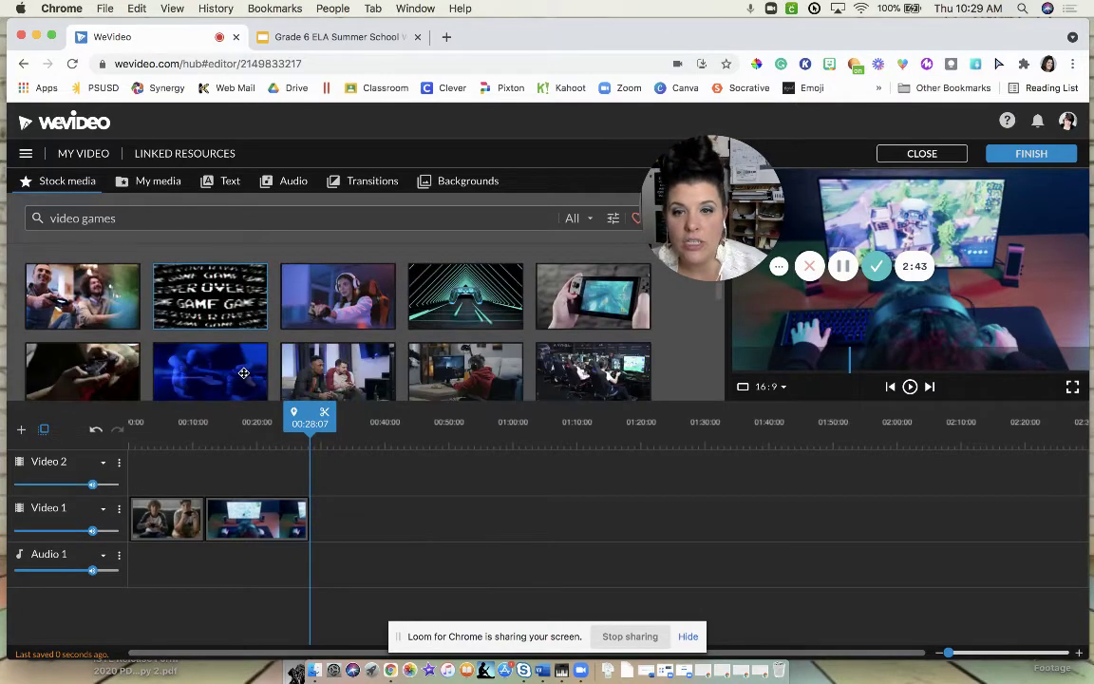
{"action": "triple_click", "coordinate": [70, 219]}
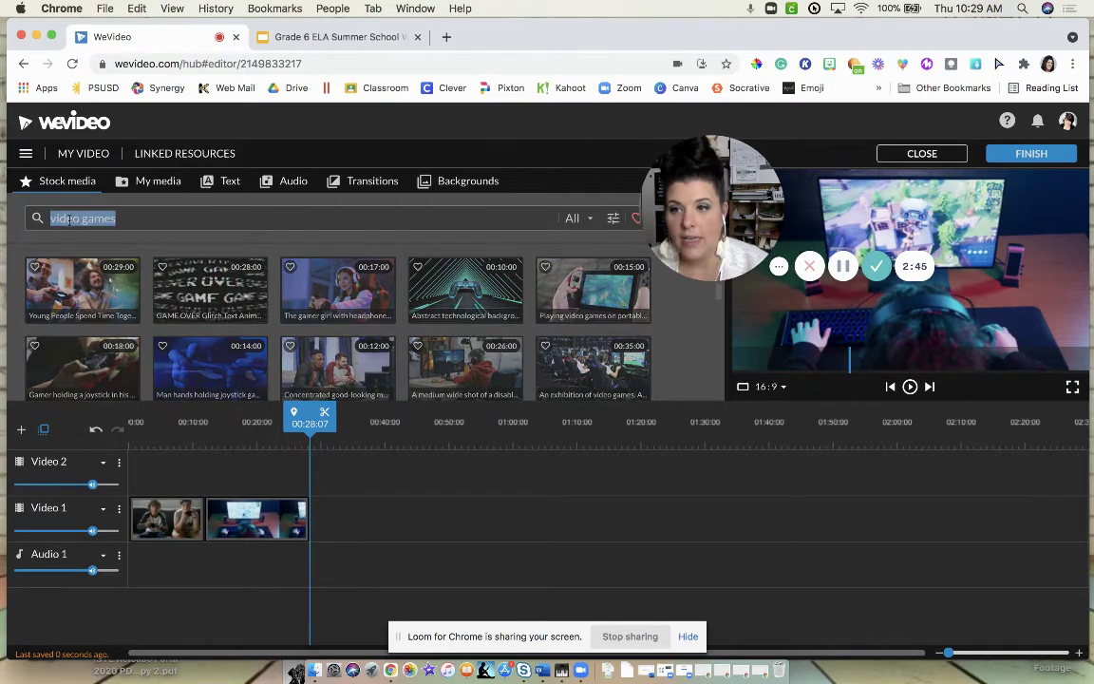
{"action": "type", "text": "colle"}
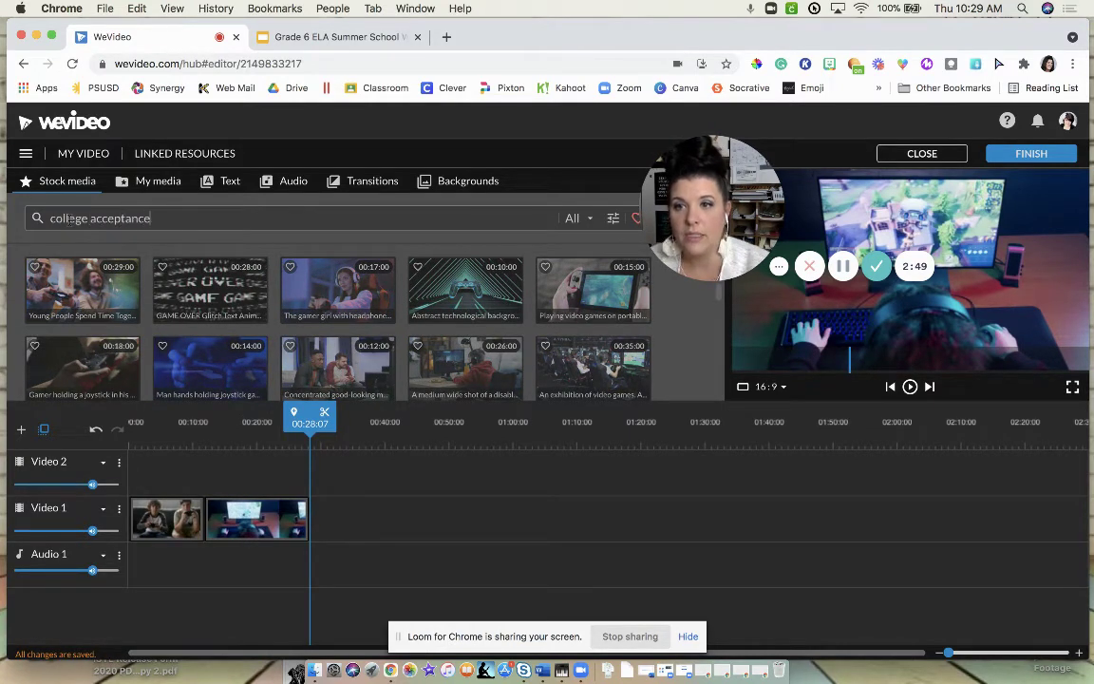
{"action": "type", "text": "ge acceptance"}
{"action": "key", "text": "Return"}
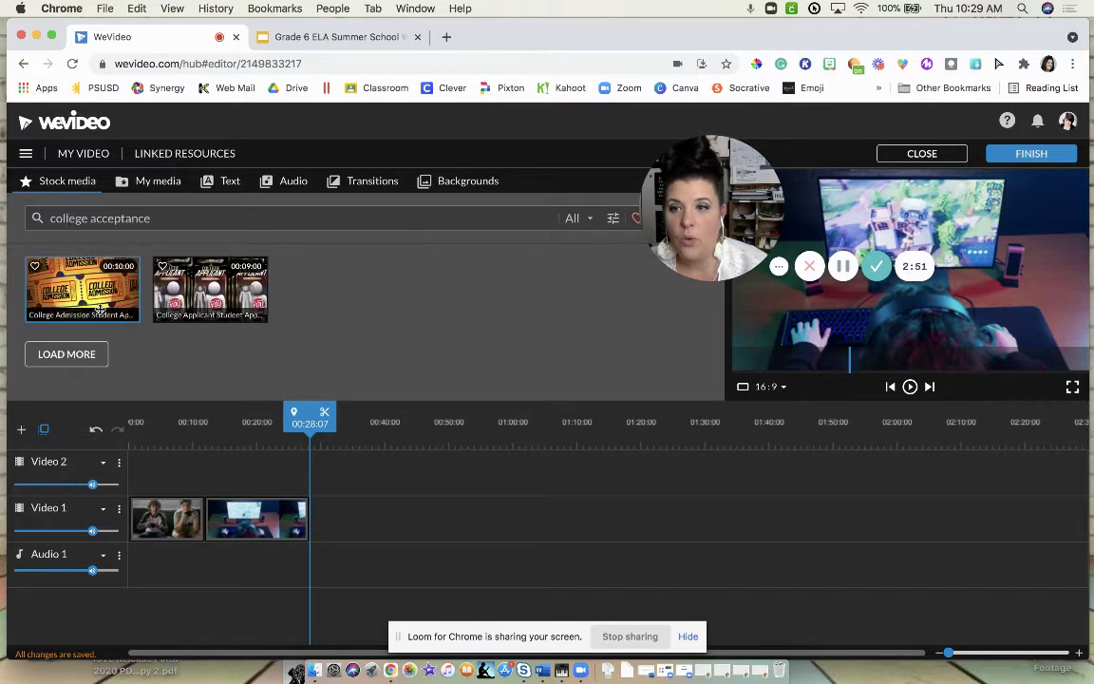
Add the College Applicant clip after the desk clip and return the playhead to the start.
{"action": "left_click", "coordinate": [118, 277]}
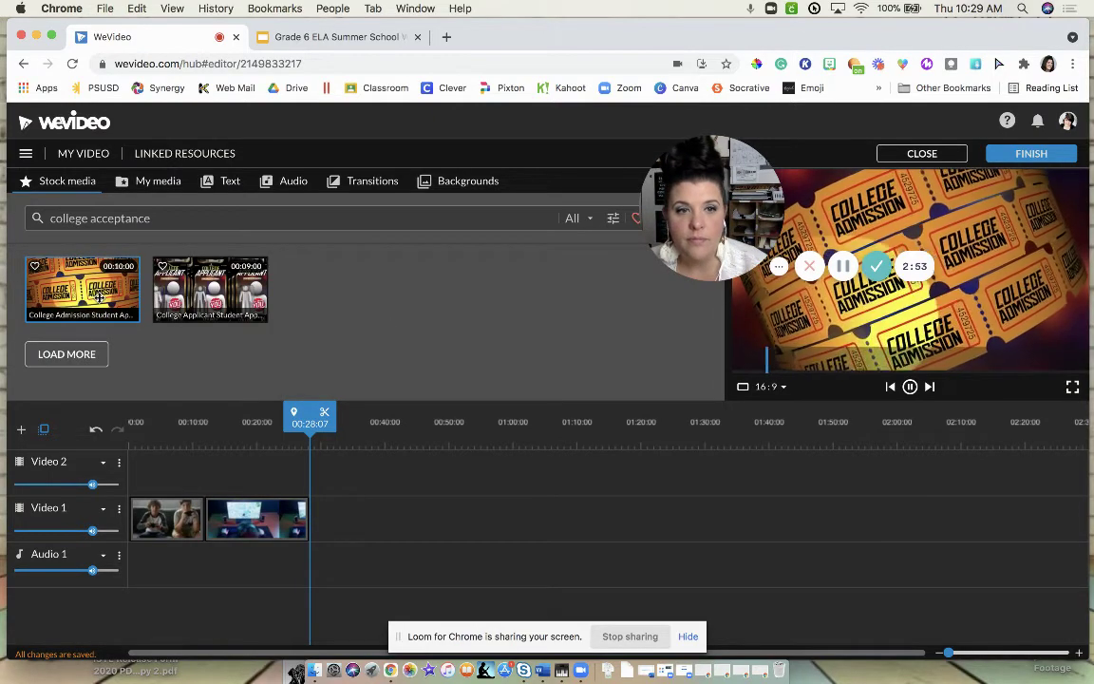
{"action": "left_click", "coordinate": [163, 296]}
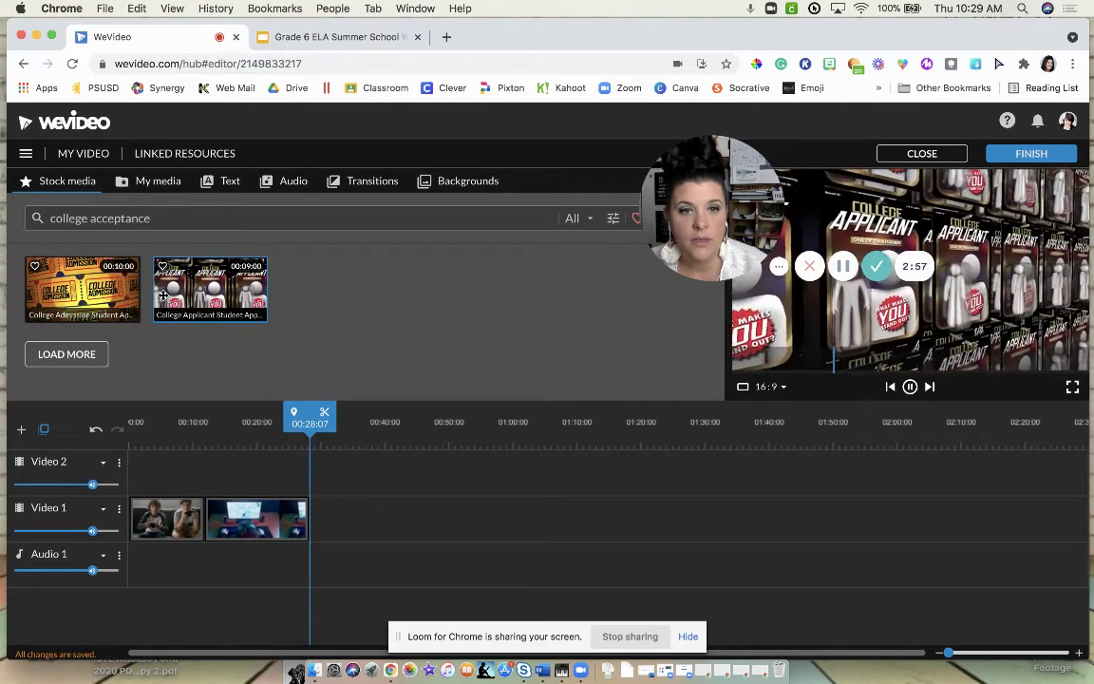
{"action": "left_click_drag", "start_coordinate": [164, 296], "coordinate": [334, 529]}
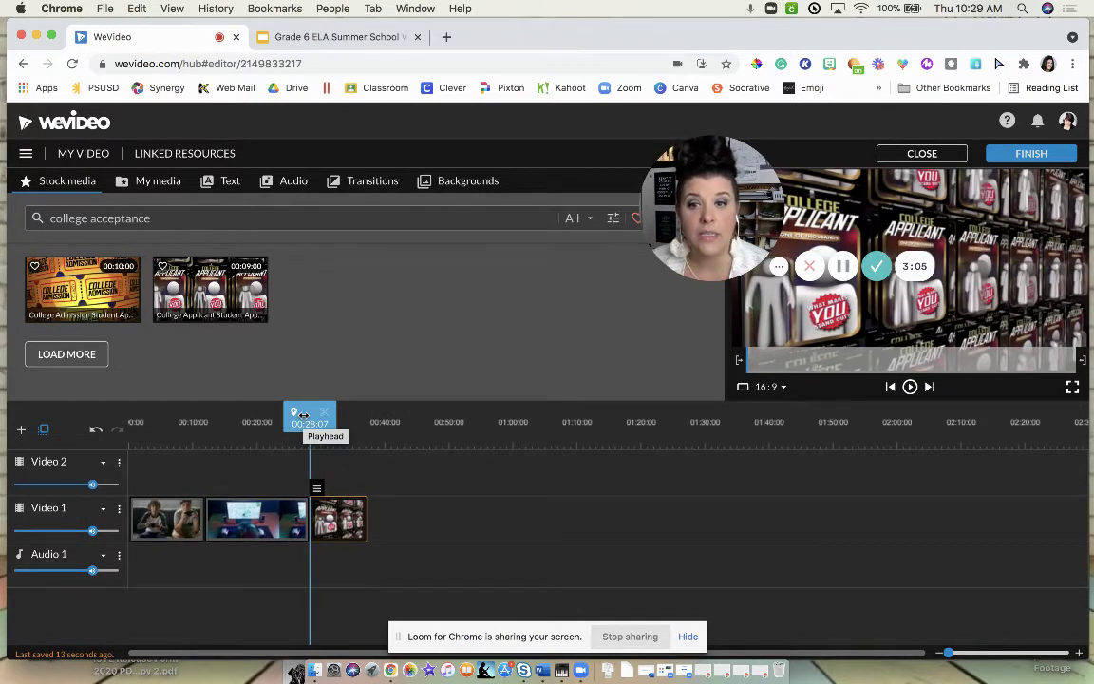
{"action": "left_click_drag", "start_coordinate": [303, 415], "coordinate": [295, 417]}
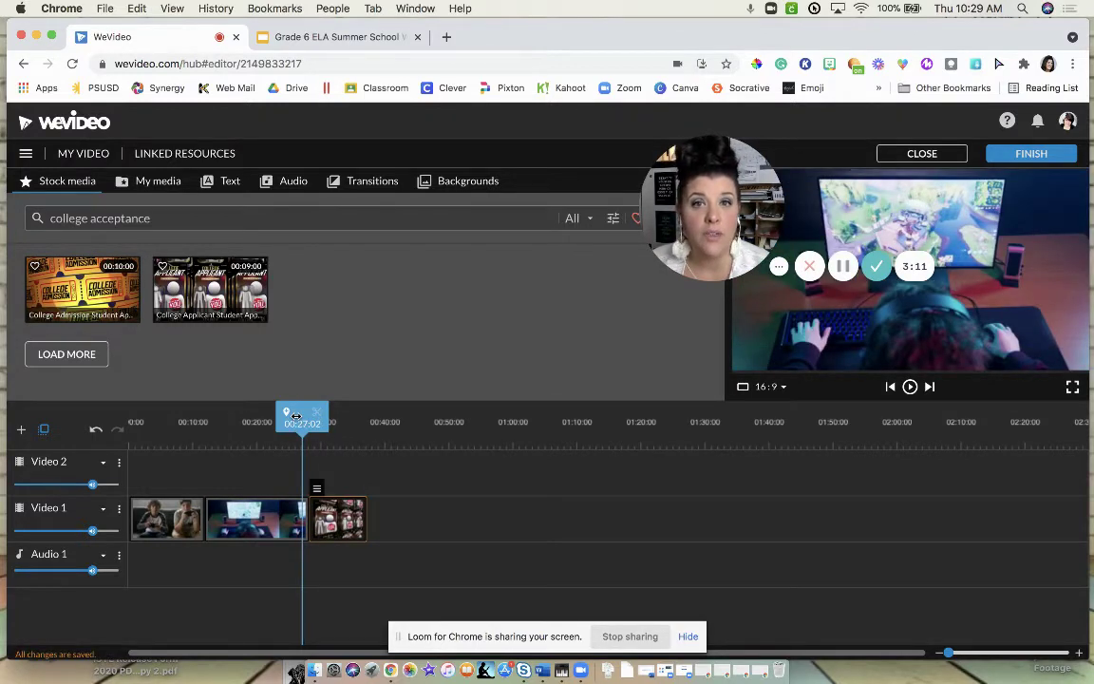
{"action": "left_click_drag", "start_coordinate": [302, 421], "coordinate": [129, 424]}
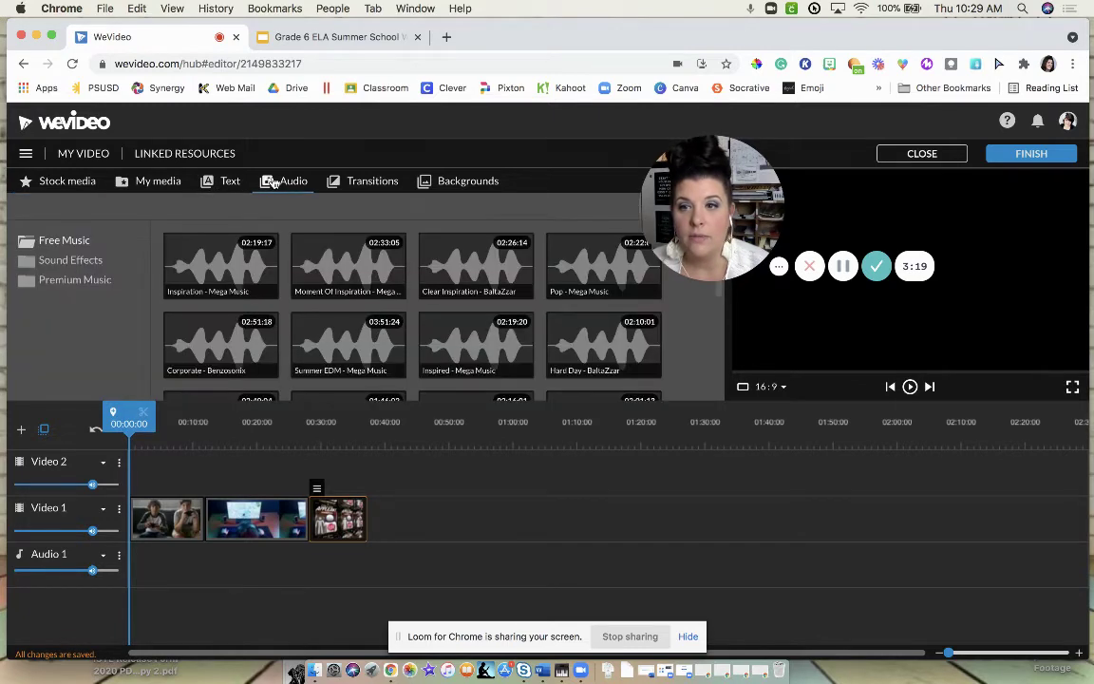
Record a 12-second narration from My media and save it to Voiceover 1.
{"action": "left_click", "coordinate": [145, 184]}
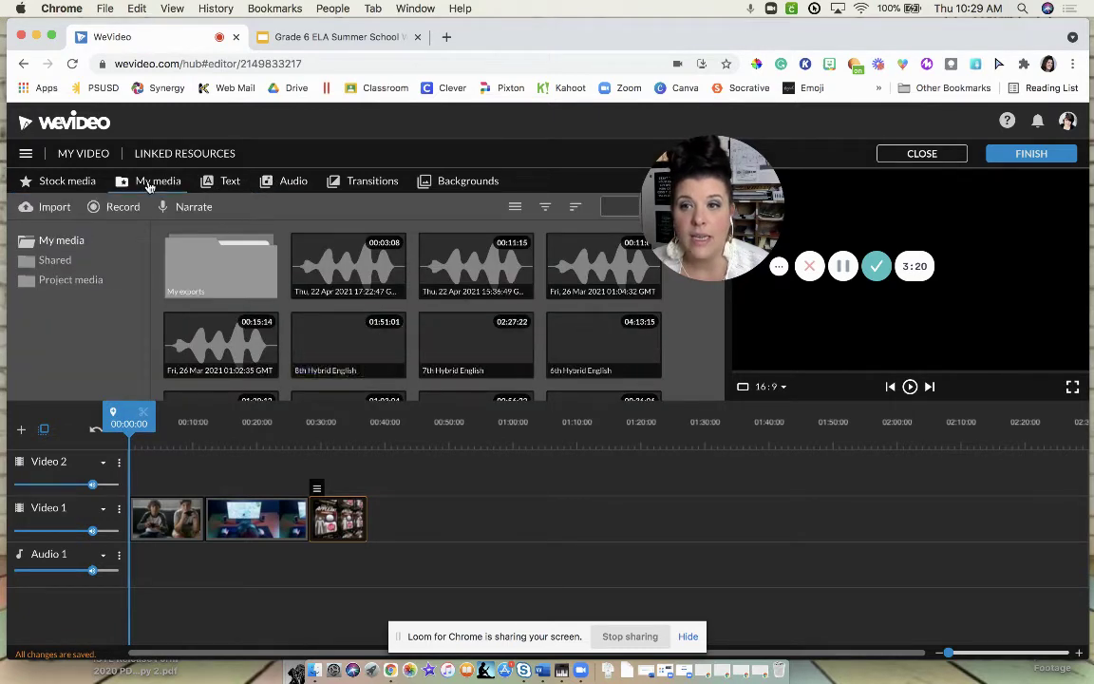
{"action": "left_click", "coordinate": [193, 209]}
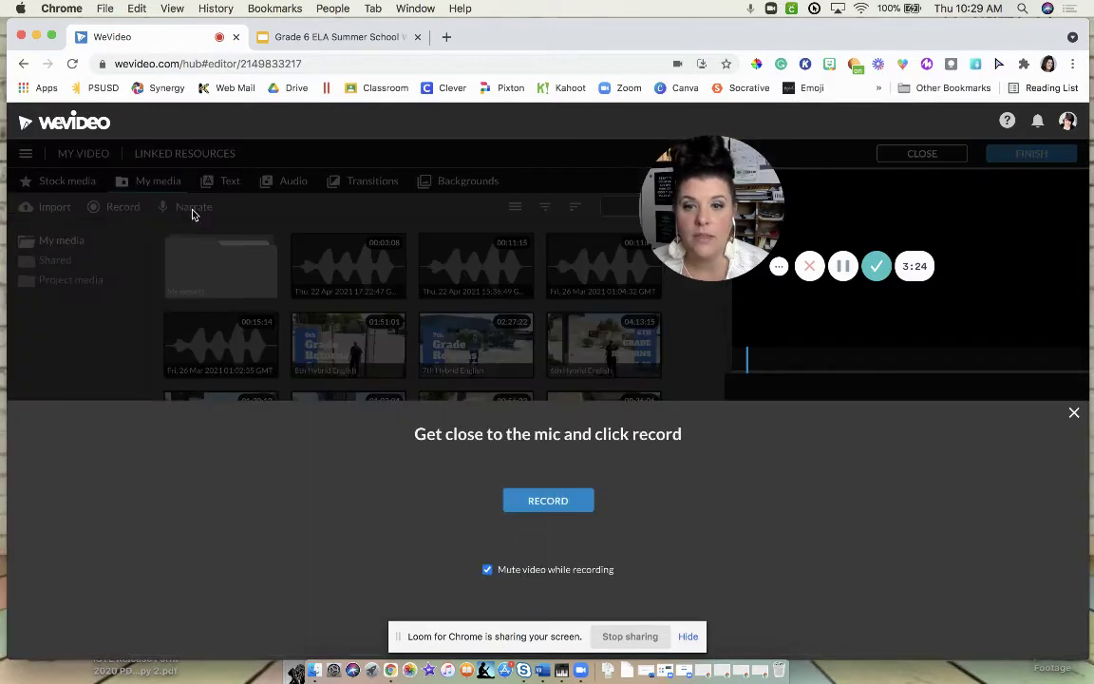
{"action": "left_click", "coordinate": [567, 506]}
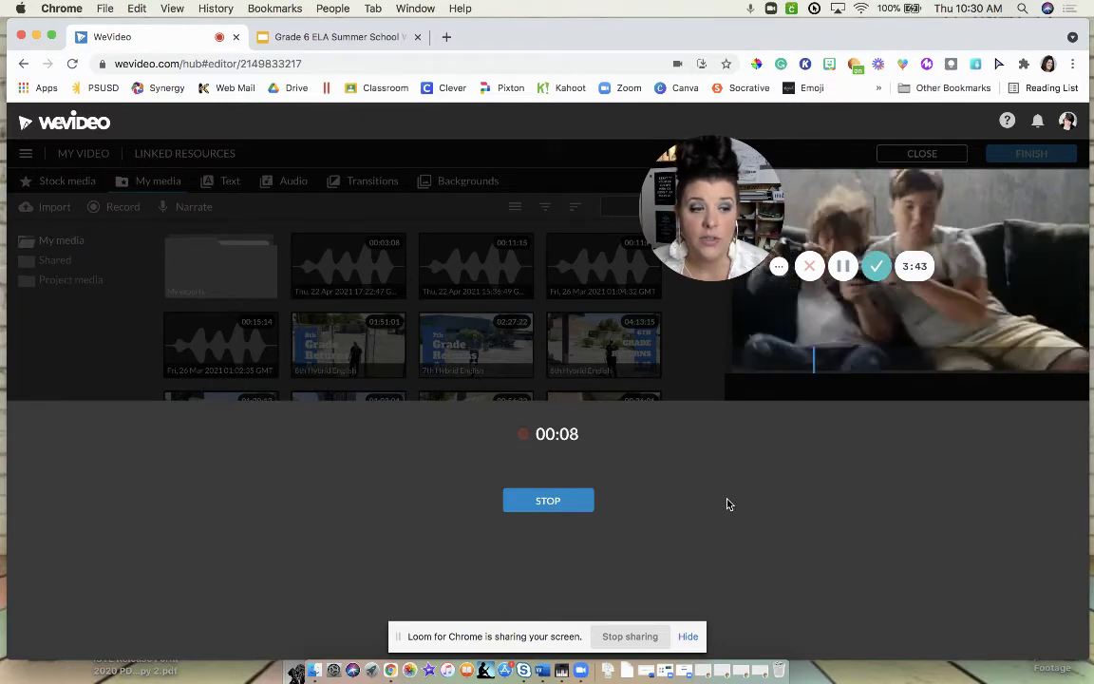
{"action": "left_click", "coordinate": [557, 509]}
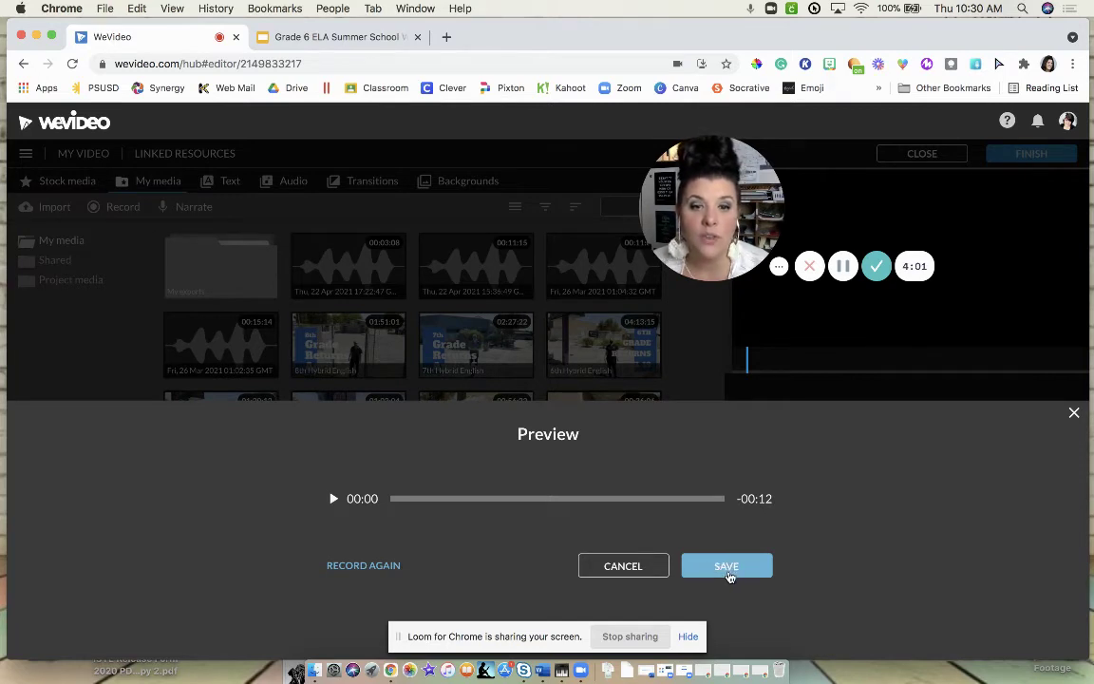
{"action": "left_click", "coordinate": [726, 566]}
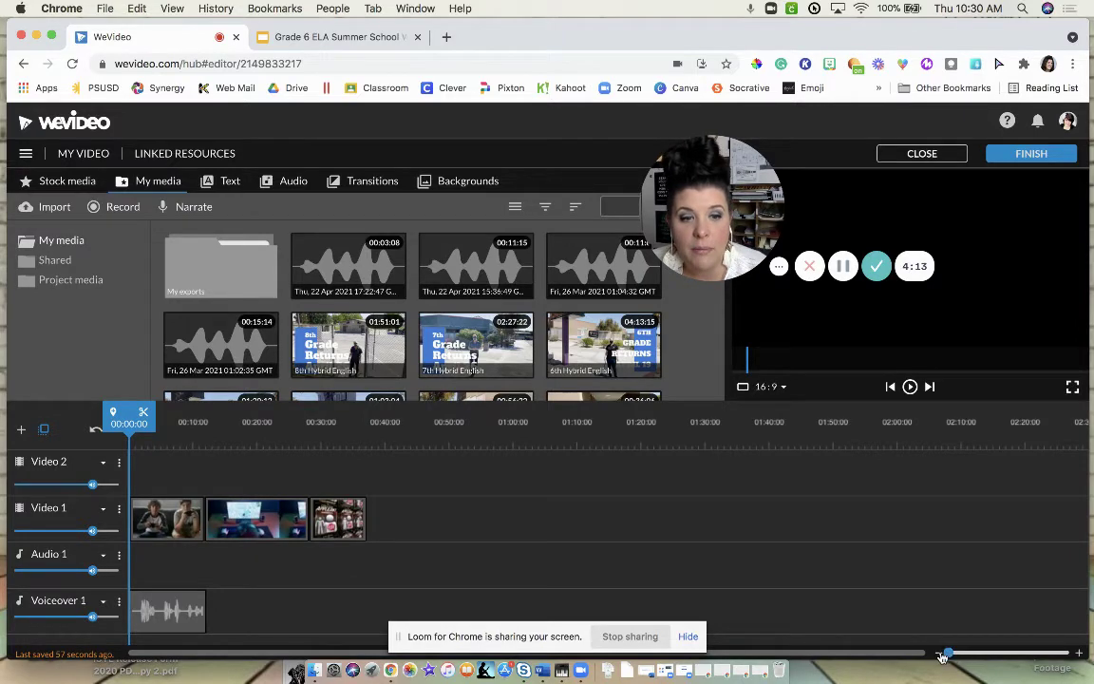
Zoom the timeline and trim the boys-gaming clip to end at 00:04:09.
{"action": "left_click_drag", "start_coordinate": [943, 655], "coordinate": [955, 653]}
{"action": "left_click", "coordinate": [561, 532]}
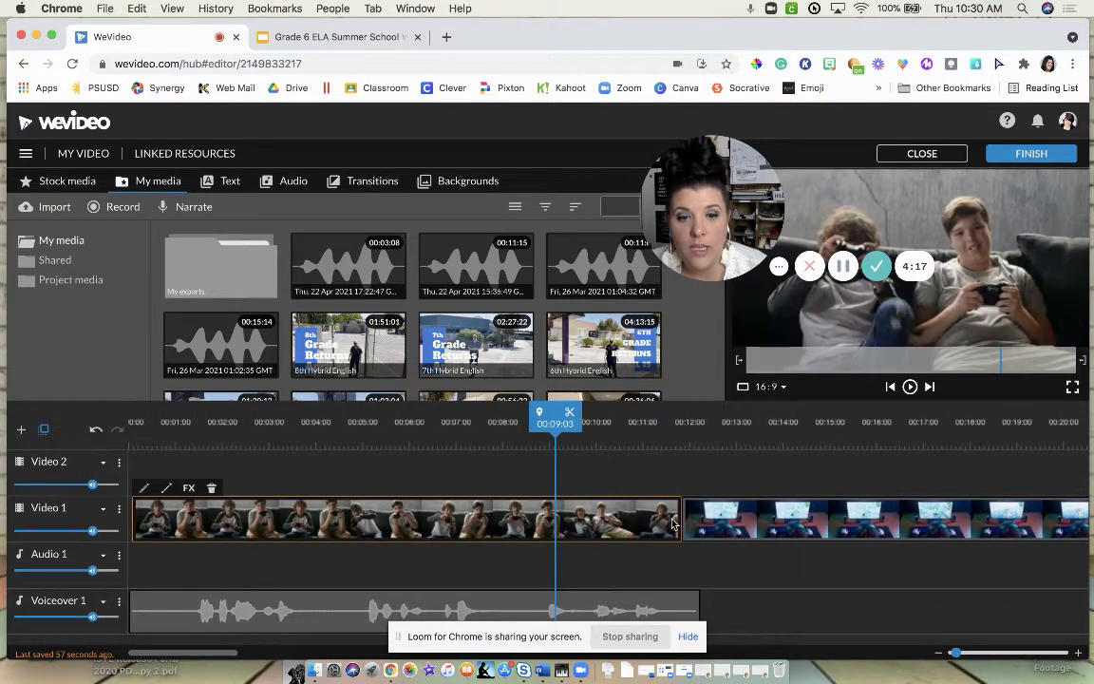
{"action": "left_click_drag", "start_coordinate": [676, 517], "coordinate": [331, 537]}
{"action": "mouse_move", "coordinate": [157, 527]}
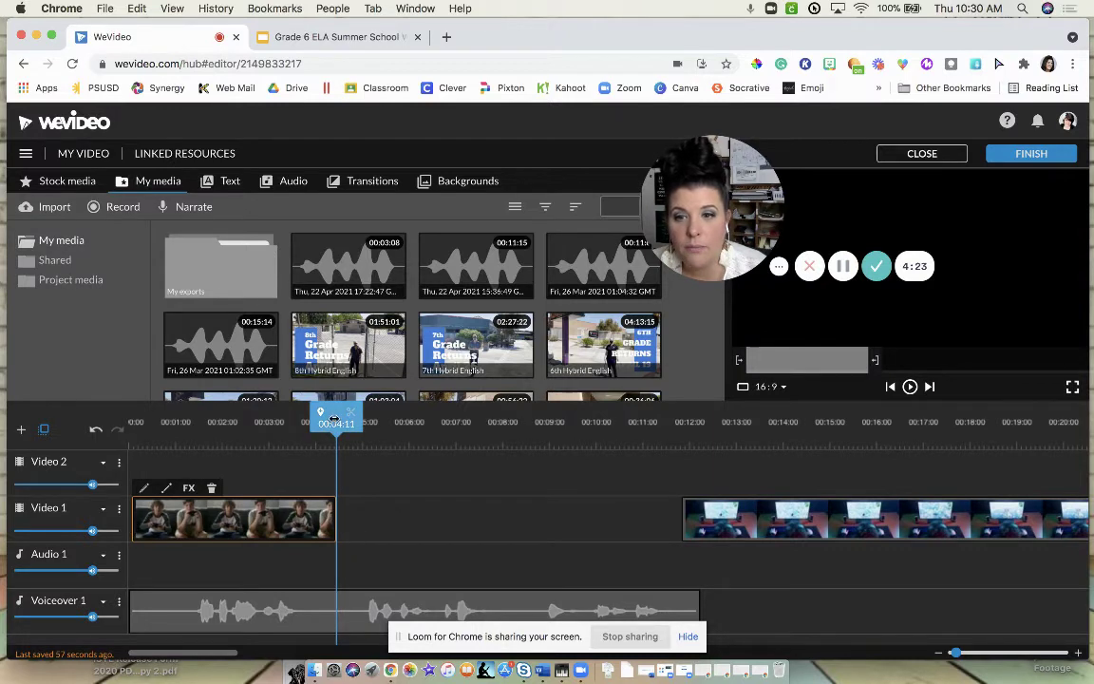
{"action": "left_click_drag", "start_coordinate": [337, 423], "coordinate": [133, 428]}
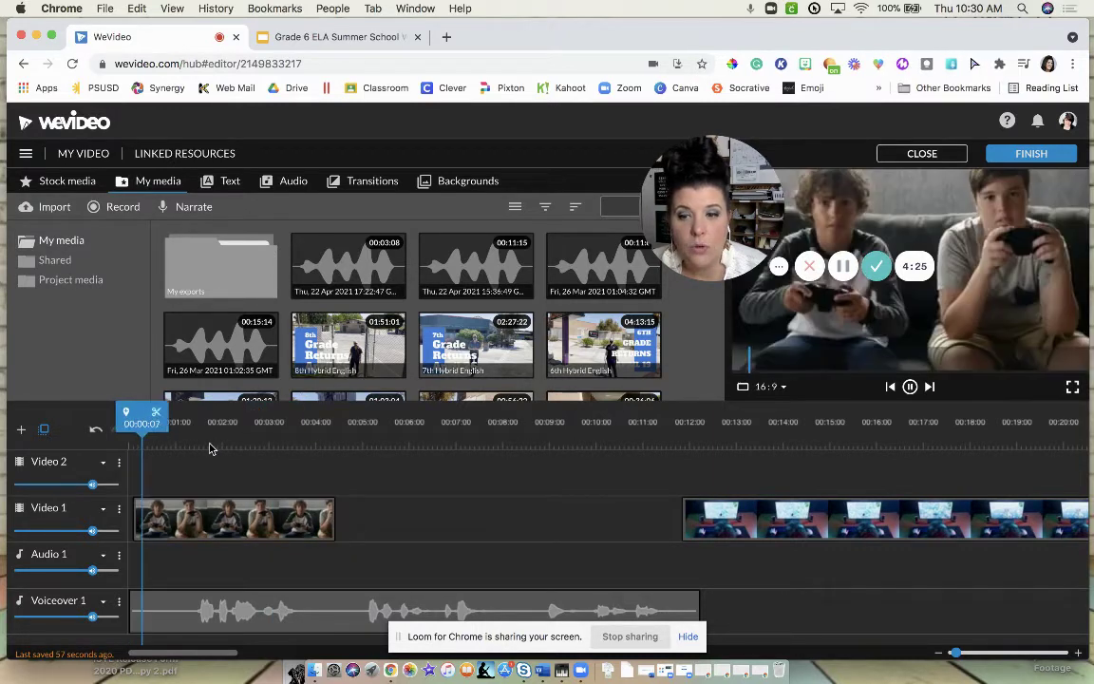
{"action": "left_click", "coordinate": [210, 446]}
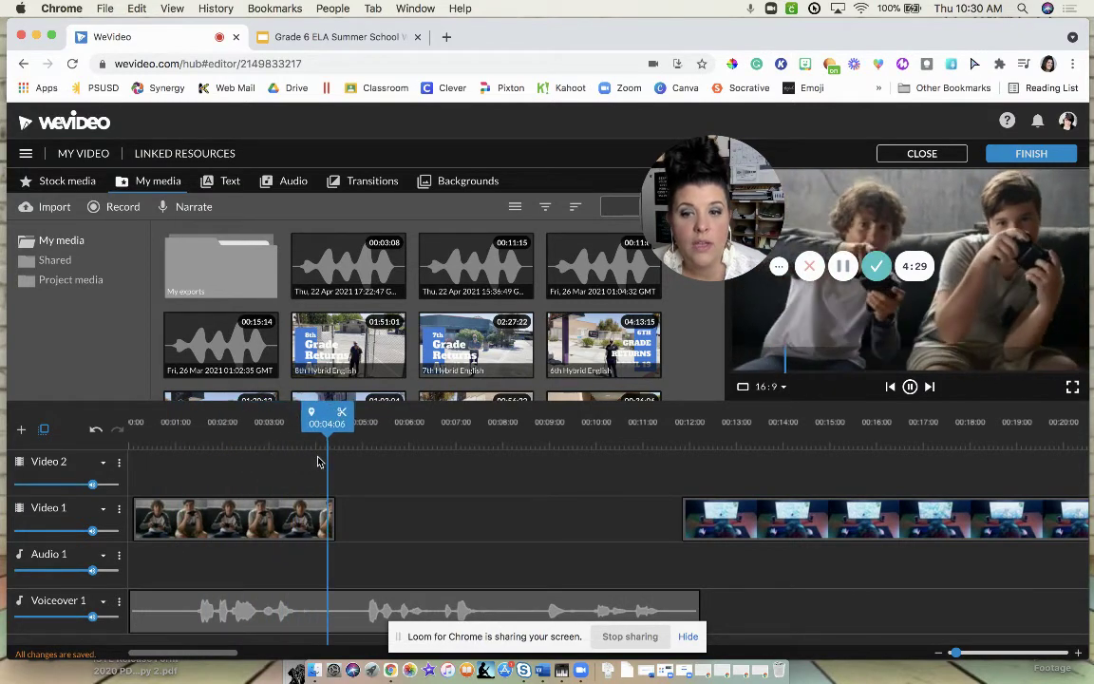
{"action": "left_click", "coordinate": [313, 518]}
Slide the desk clip against the first clip, split it at 00:08:10, and delete the rest.
{"action": "left_click_drag", "start_coordinate": [851, 528], "coordinate": [513, 525]}
{"action": "key", "text": "space"}
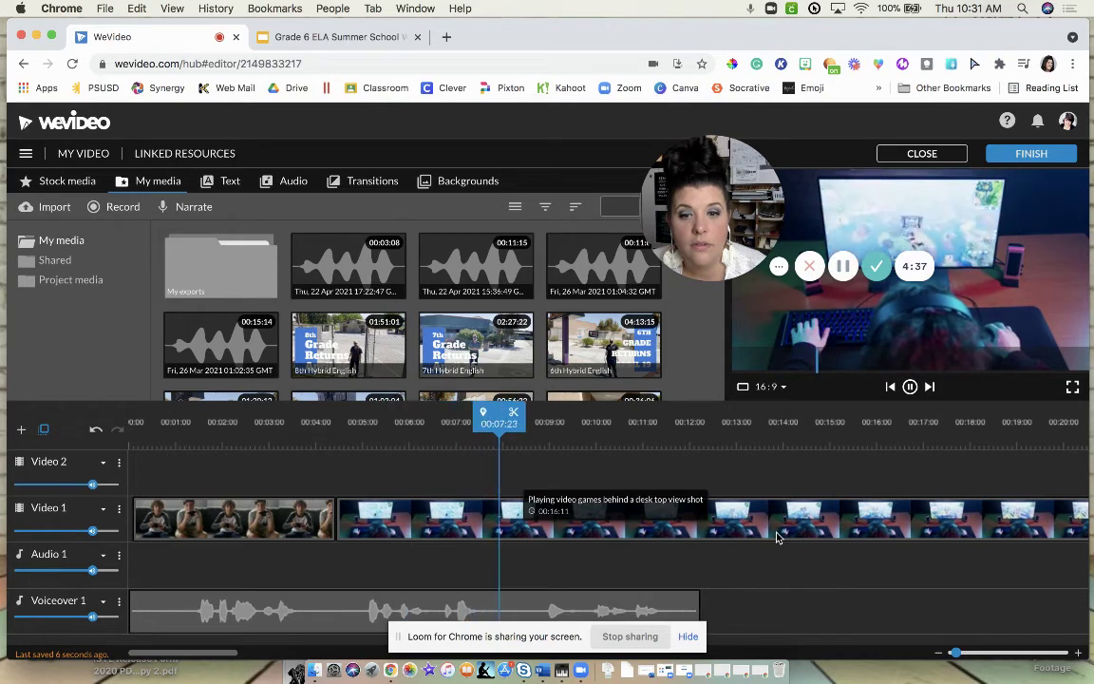
{"action": "left_click", "coordinate": [523, 512]}
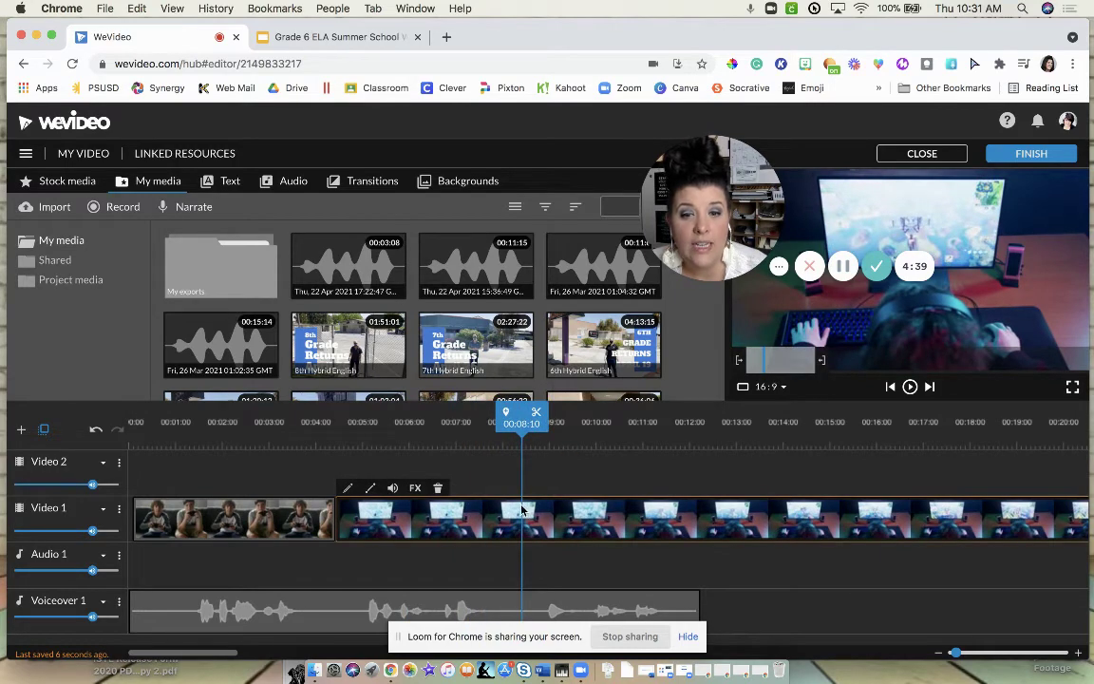
{"action": "left_click", "coordinate": [537, 415]}
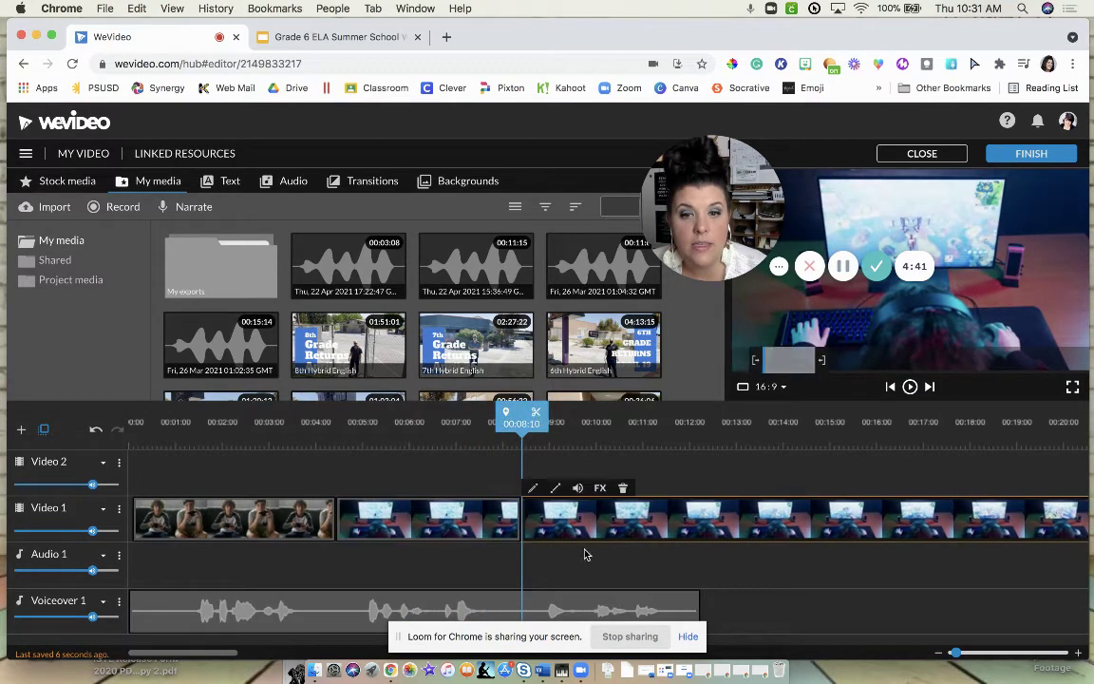
{"action": "key", "text": "Delete"}
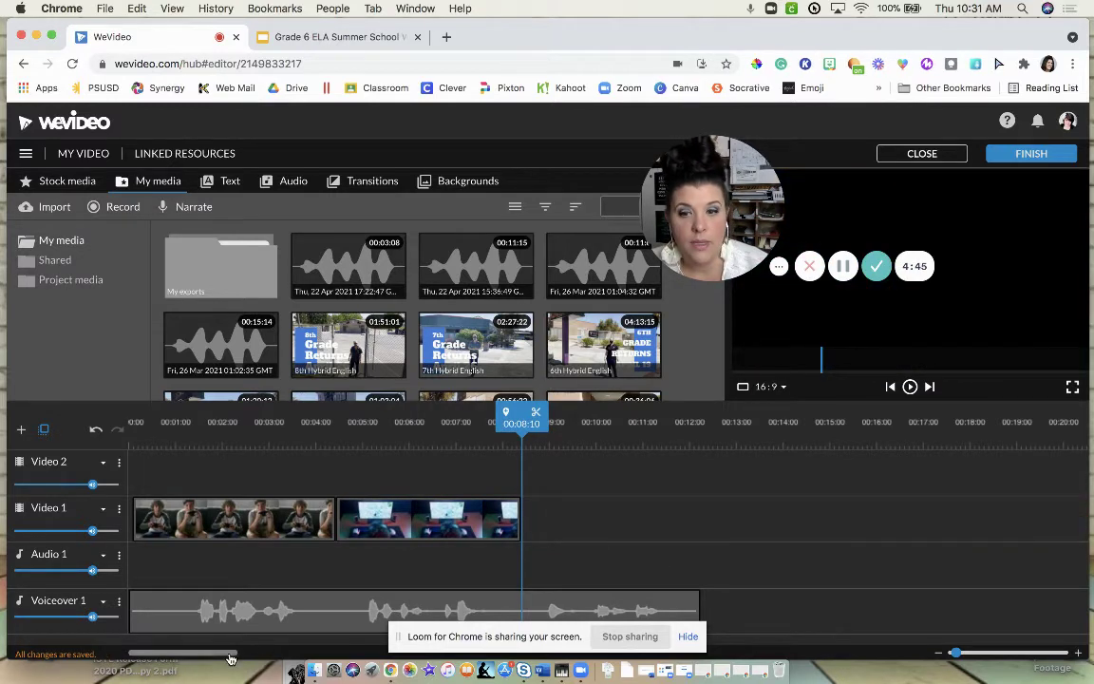
Move the College Applicant clip directly after the computer clip on Video 1.
{"action": "left_click_drag", "start_coordinate": [242, 652], "coordinate": [295, 660]}
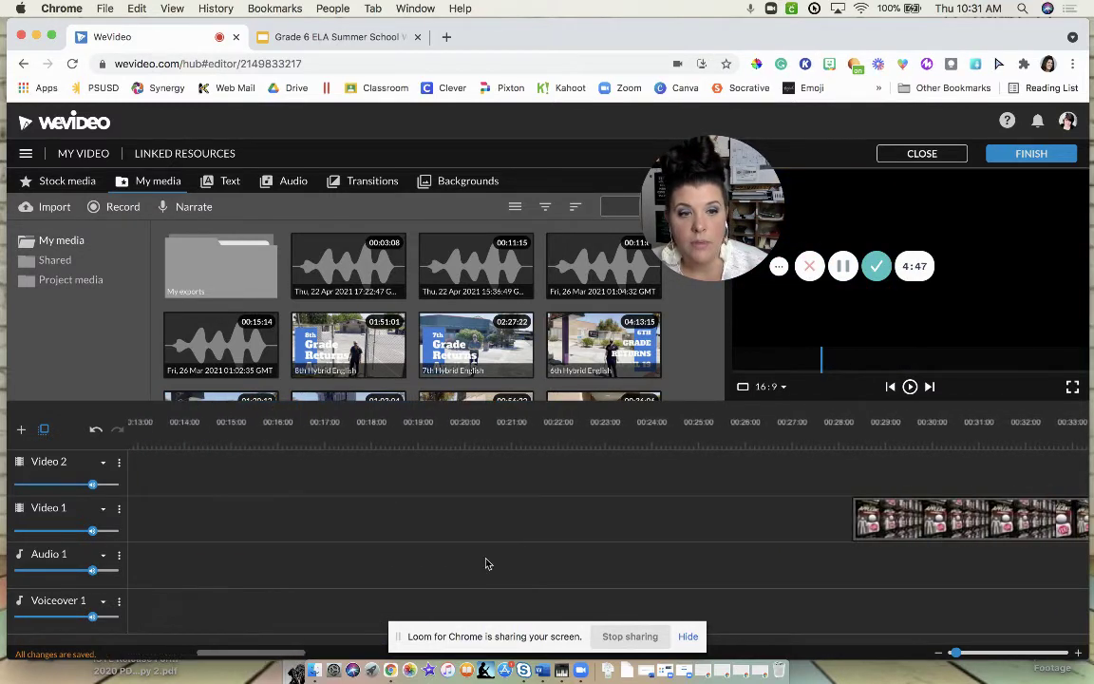
{"action": "left_click_drag", "start_coordinate": [1006, 520], "coordinate": [211, 523]}
{"action": "left_click_drag", "start_coordinate": [296, 657], "coordinate": [215, 653]}
{"action": "left_click_drag", "start_coordinate": [765, 538], "coordinate": [539, 520]}
Split the College Applicant clip at 00:12:06, delete the leftover, and replay the video.
{"action": "key", "text": "space"}
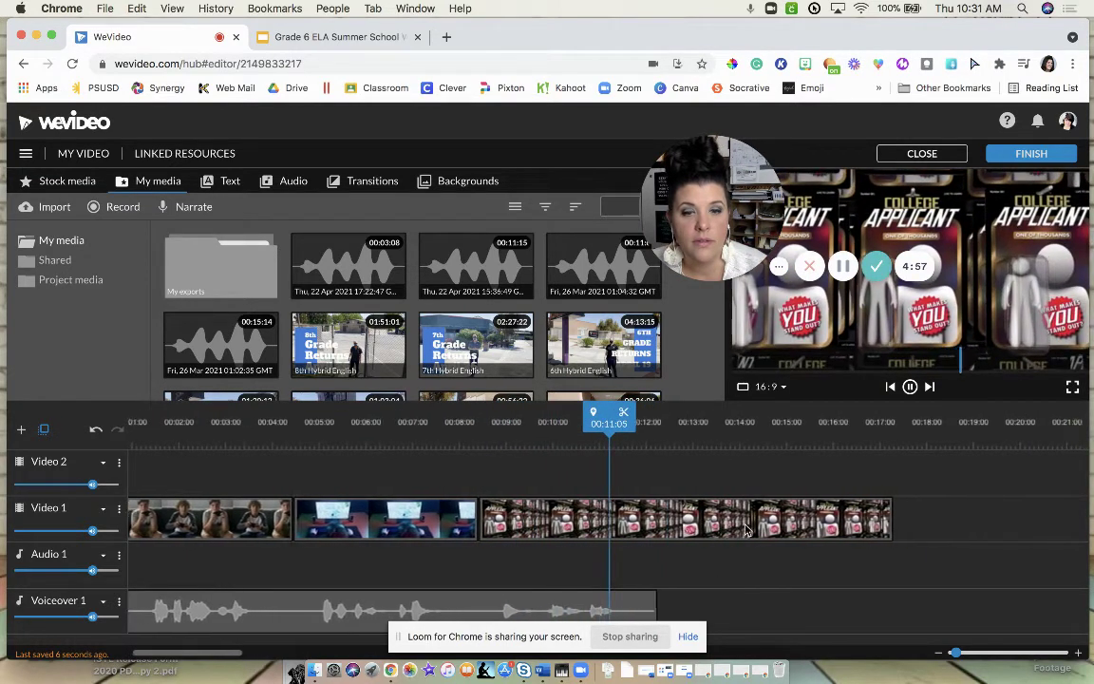
{"action": "key", "text": "space"}
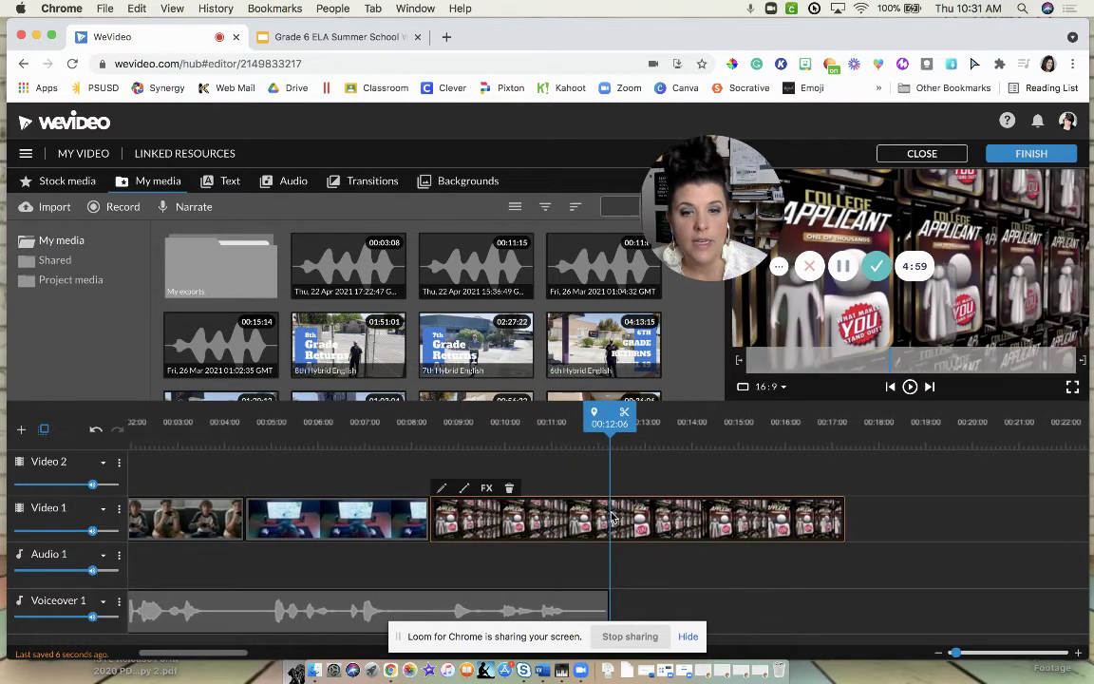
{"action": "left_click", "coordinate": [624, 412]}
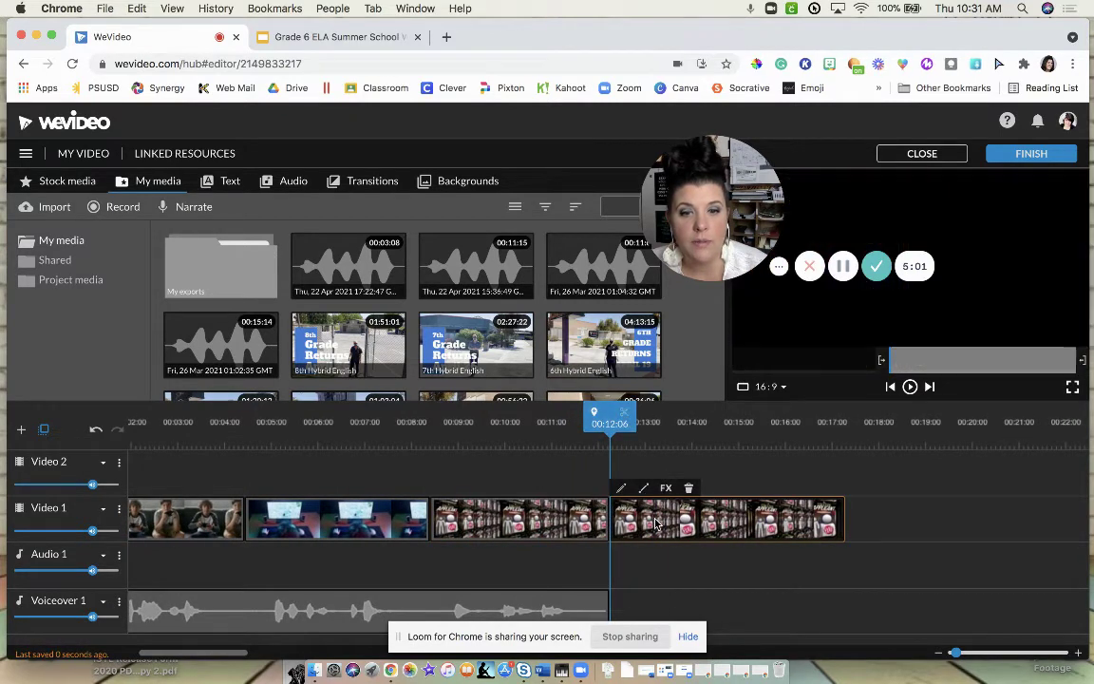
{"action": "left_click", "coordinate": [688, 487]}
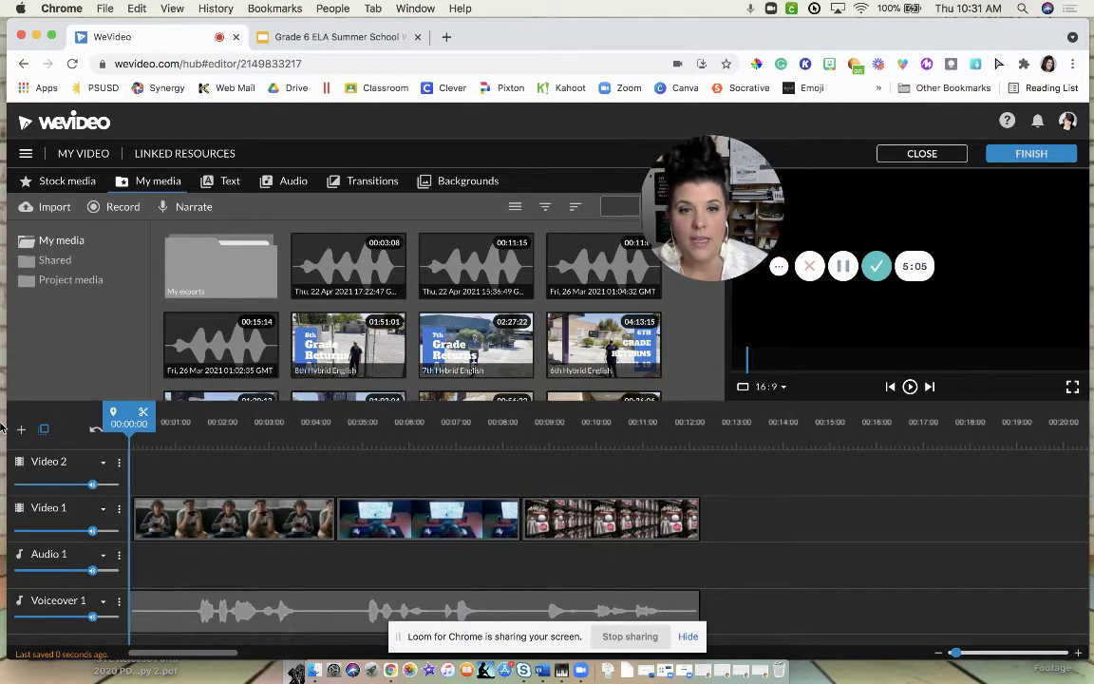
{"action": "key", "text": "space"}
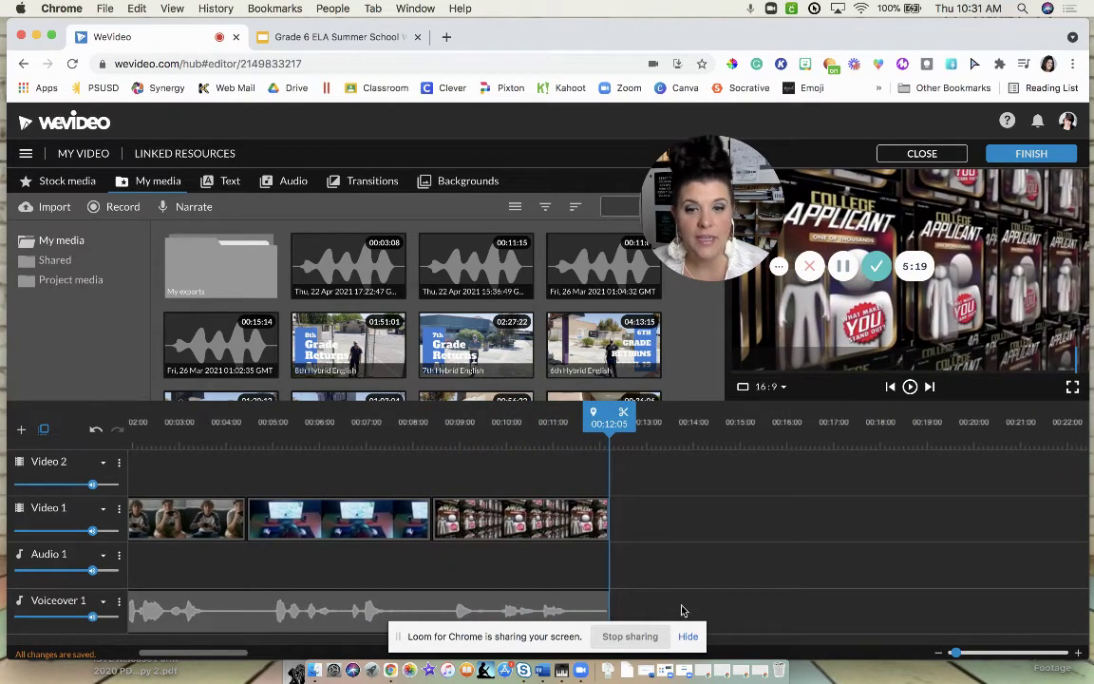
Select the three clips and voiceover and drag them right, opening a gap at the start.
{"action": "scroll", "coordinate": [208, 617], "scroll_direction": "left", "scroll_amount": 3}
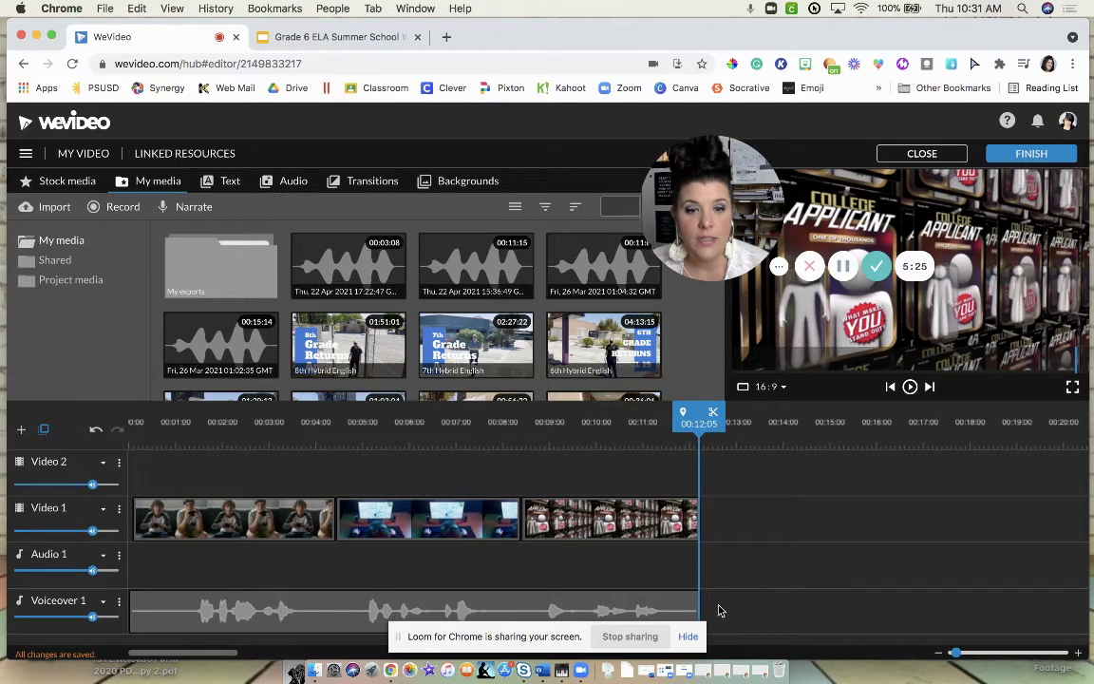
{"action": "left_click_drag", "start_coordinate": [707, 600], "coordinate": [249, 526]}
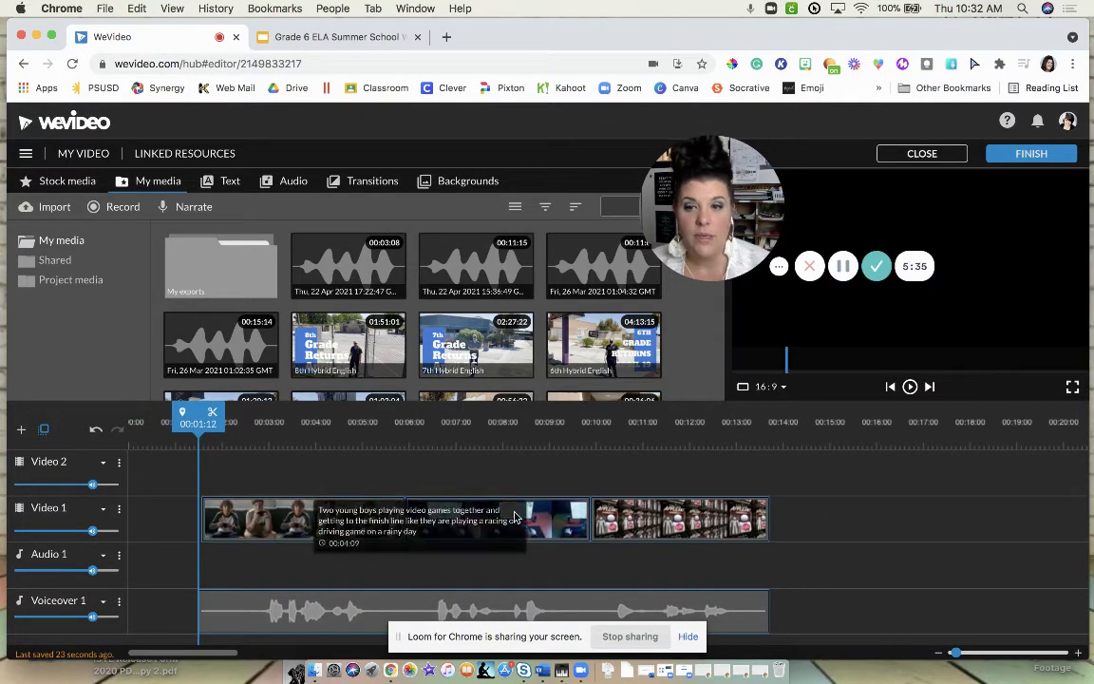
{"action": "left_click_drag", "start_coordinate": [344, 532], "coordinate": [290, 527]}
{"action": "left_click_drag", "start_coordinate": [955, 653], "coordinate": [958, 653]}
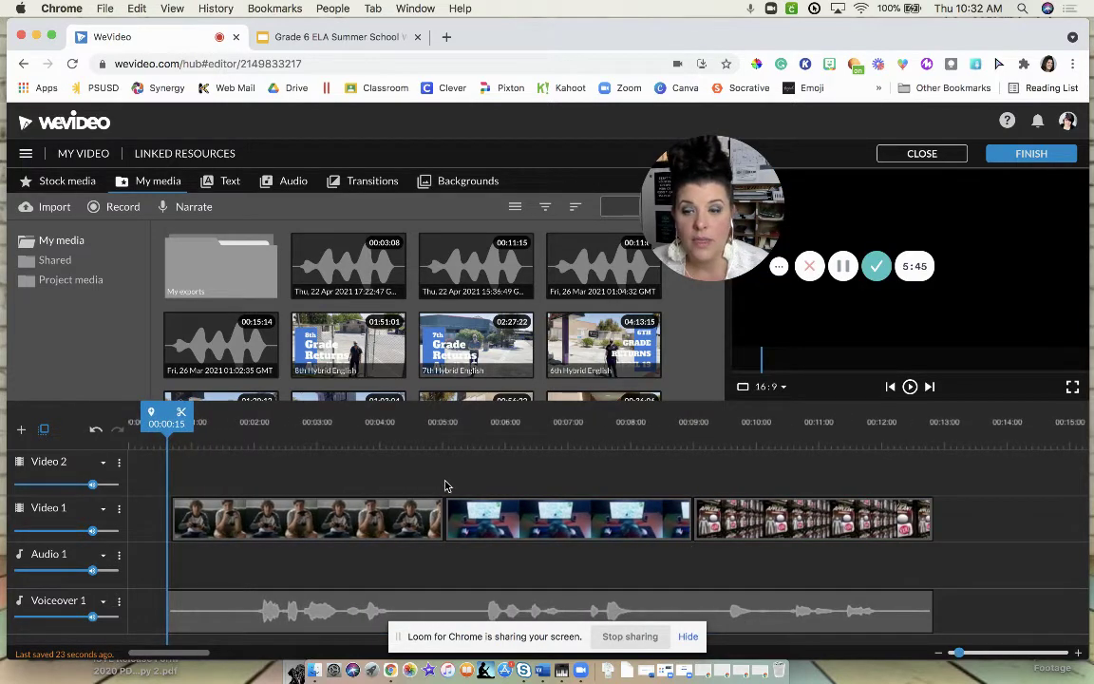
{"action": "left_click_drag", "start_coordinate": [166, 418], "coordinate": [413, 418]}
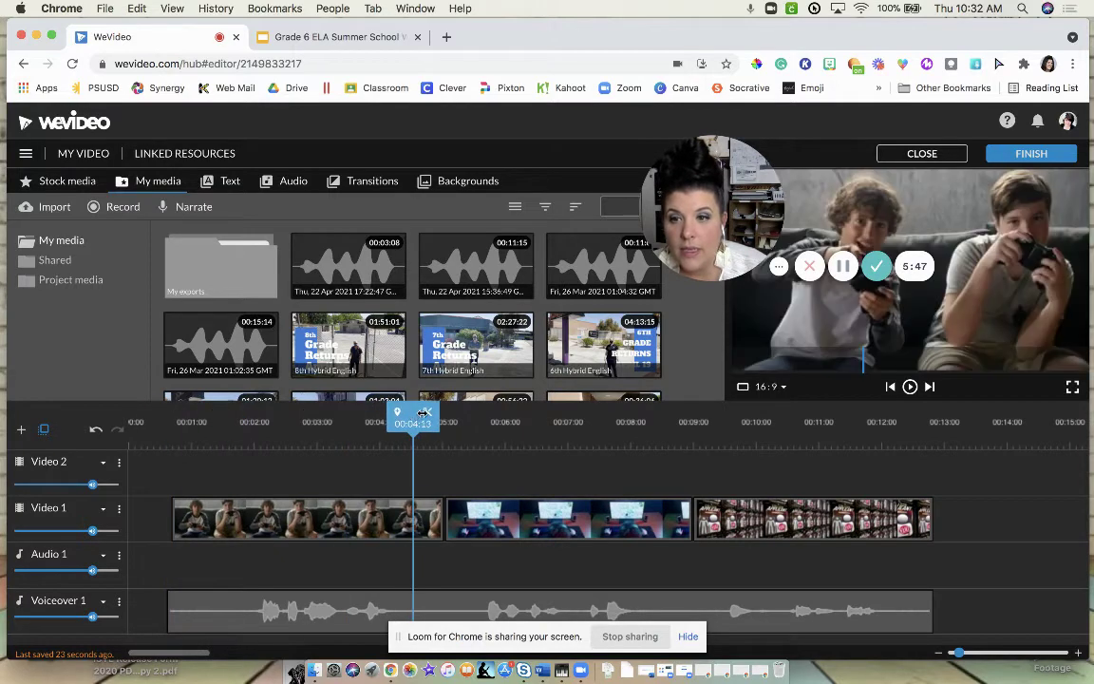
Drop the Badda Boom text title into the start of Video 1 and trim it to fit the gap.
{"action": "left_click", "coordinate": [231, 181]}
{"action": "scroll", "coordinate": [487, 325], "scroll_direction": "down", "scroll_amount": 1}
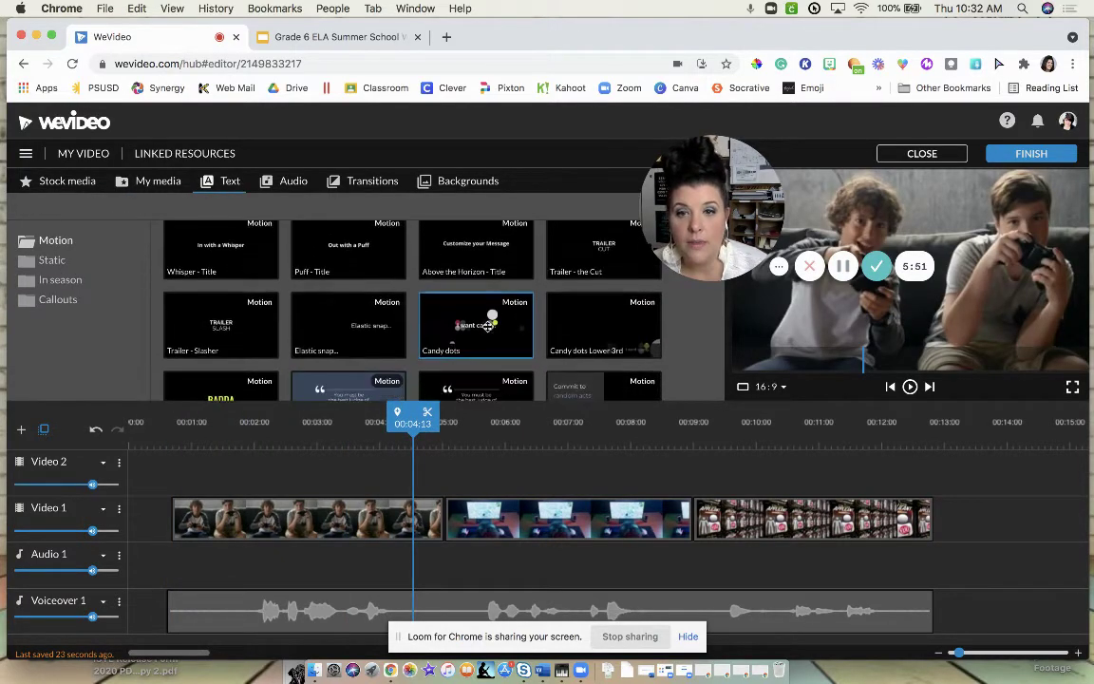
{"action": "scroll", "coordinate": [487, 325], "scroll_direction": "down", "scroll_amount": 1}
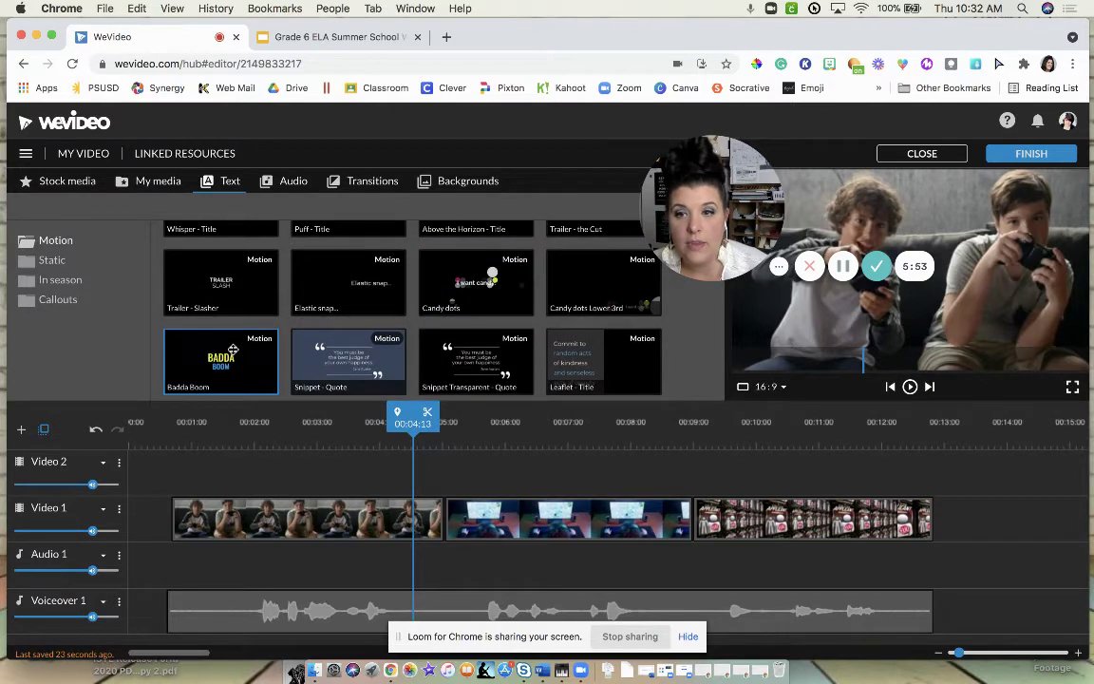
{"action": "left_click_drag", "start_coordinate": [232, 352], "coordinate": [139, 519]}
{"action": "left_click", "coordinate": [169, 525]}
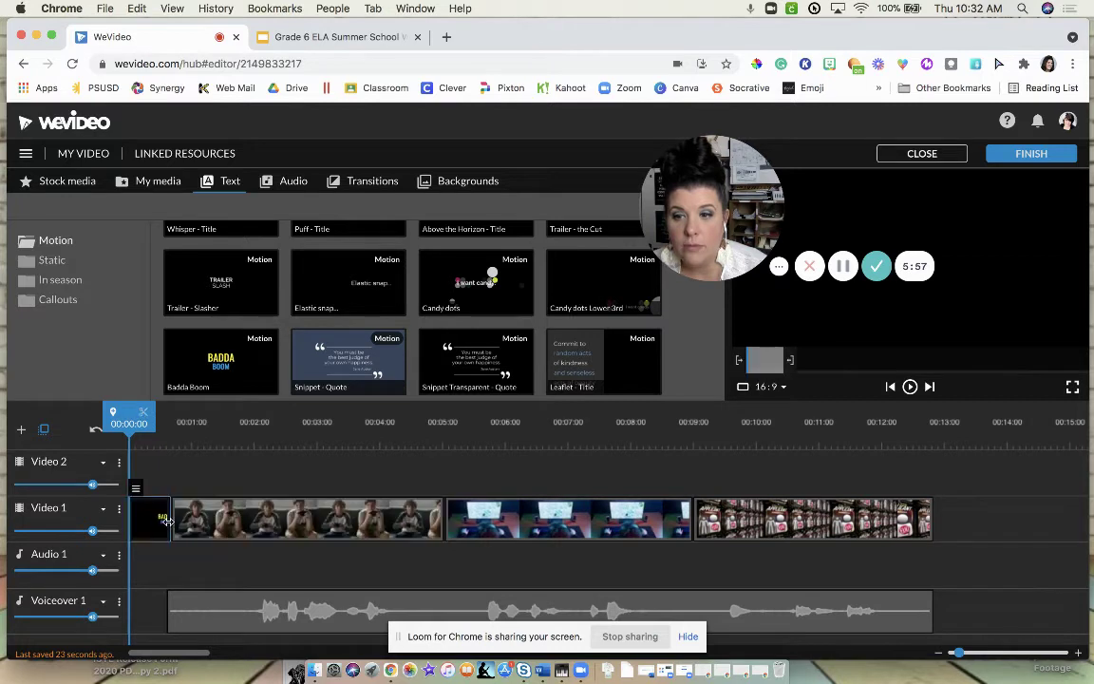
Replace the title's first line 'What I Learned' with 'Video Games for College'.
{"action": "double_click", "coordinate": [150, 521]}
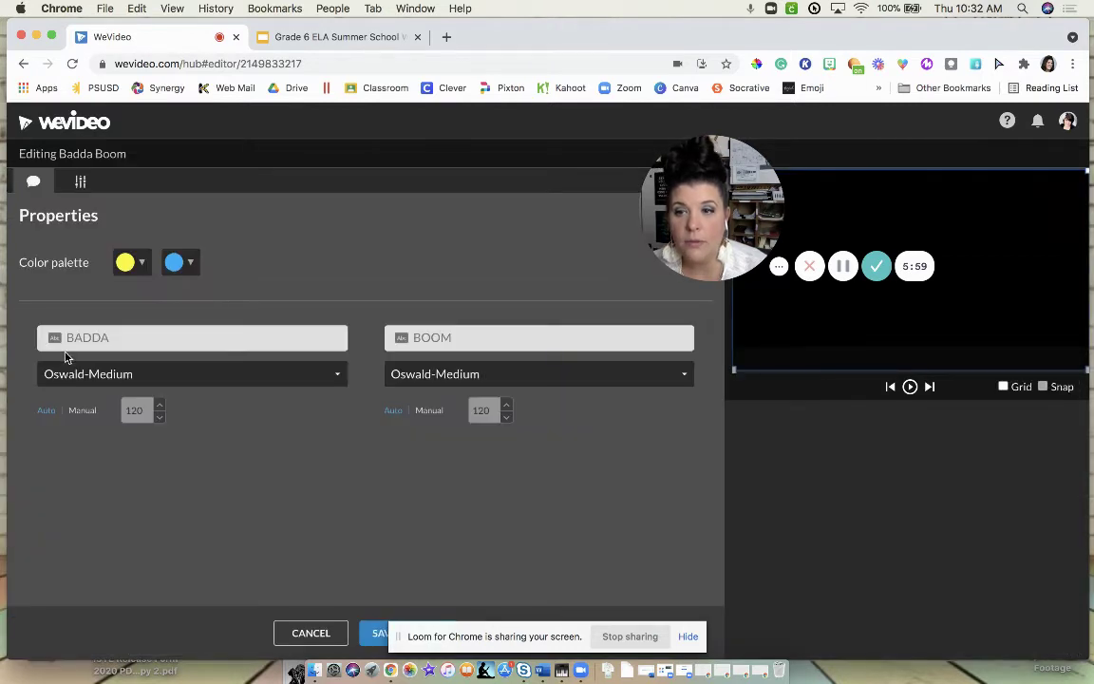
{"action": "left_click", "coordinate": [85, 337]}
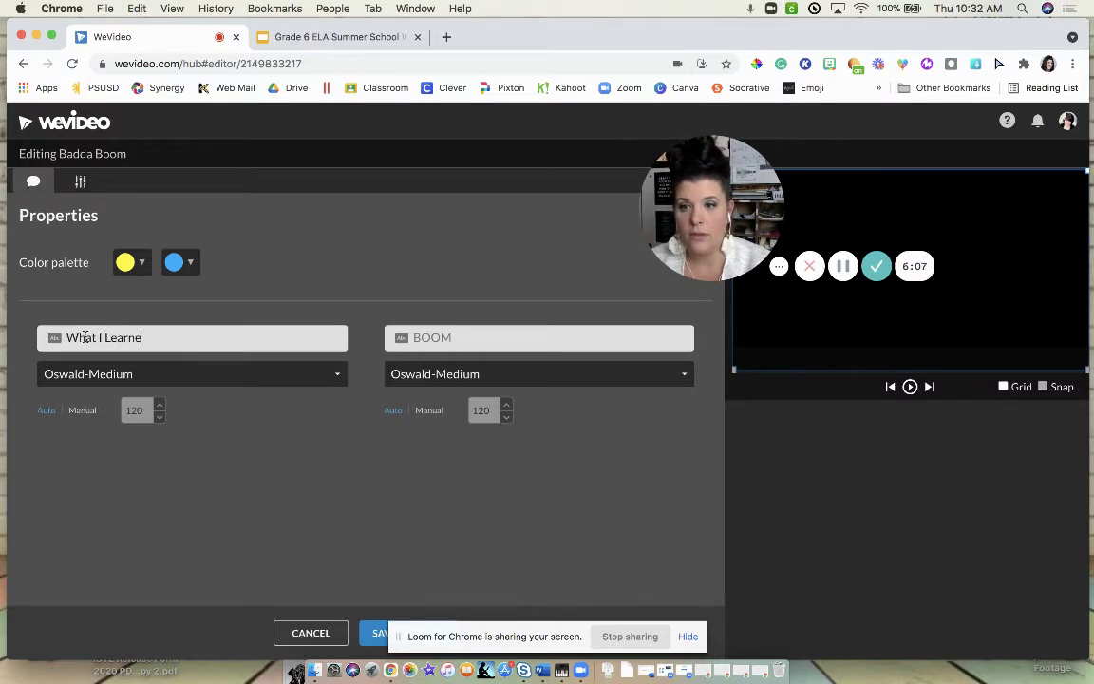
{"action": "left_click", "coordinate": [420, 332]}
{"action": "left_click_drag", "start_coordinate": [173, 339], "coordinate": [2, 346]}
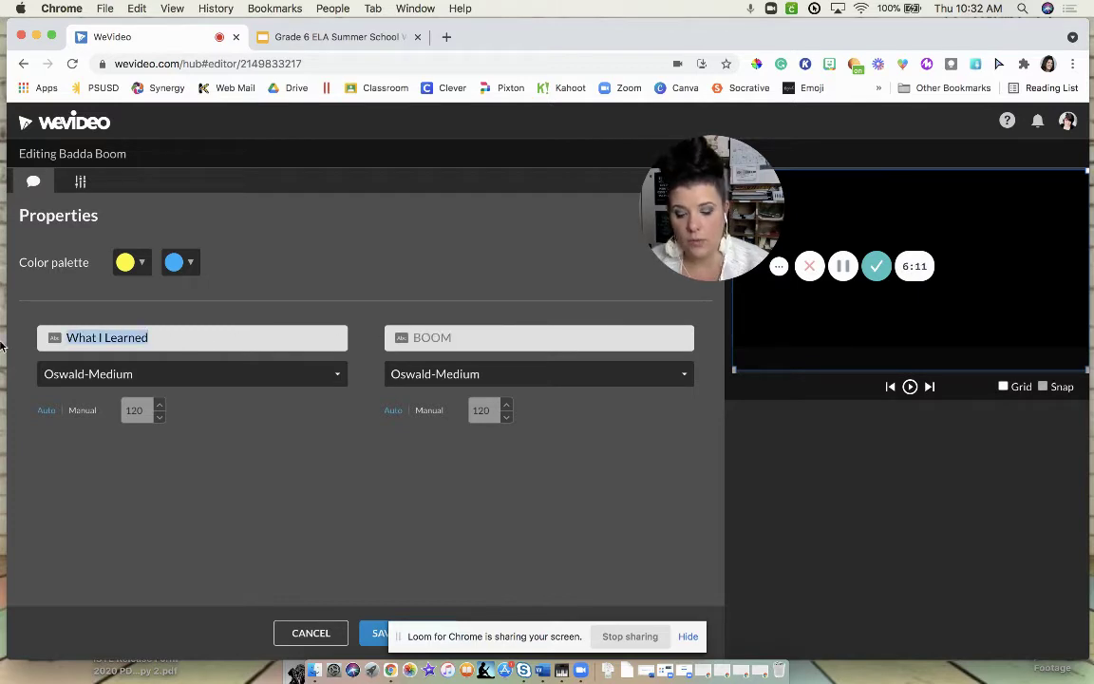
{"action": "key", "text": "BackSpace"}
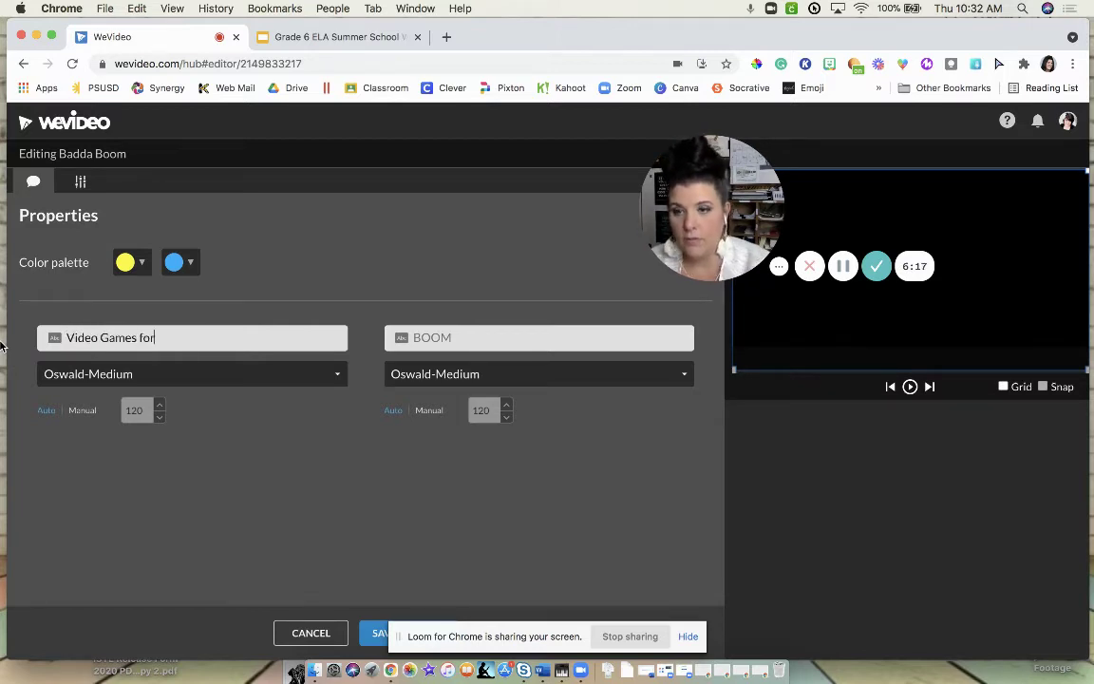
Set the second line to '(a haiku)' at manual size 95 and save the title.
{"action": "left_click", "coordinate": [452, 342]}
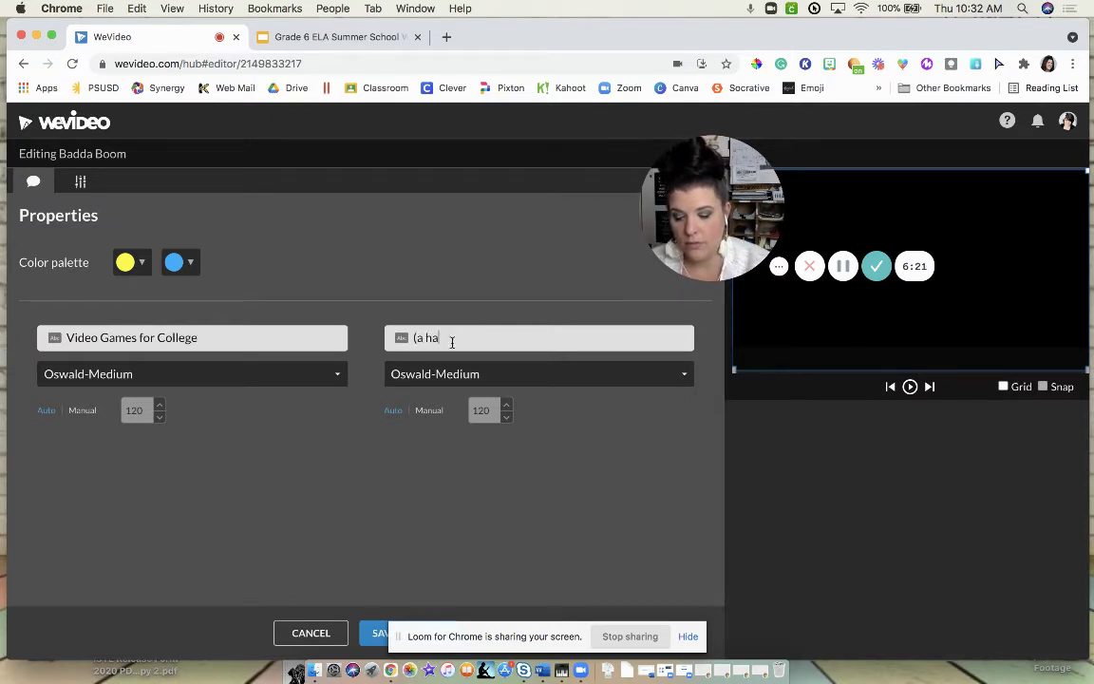
{"action": "left_click", "coordinate": [433, 411]}
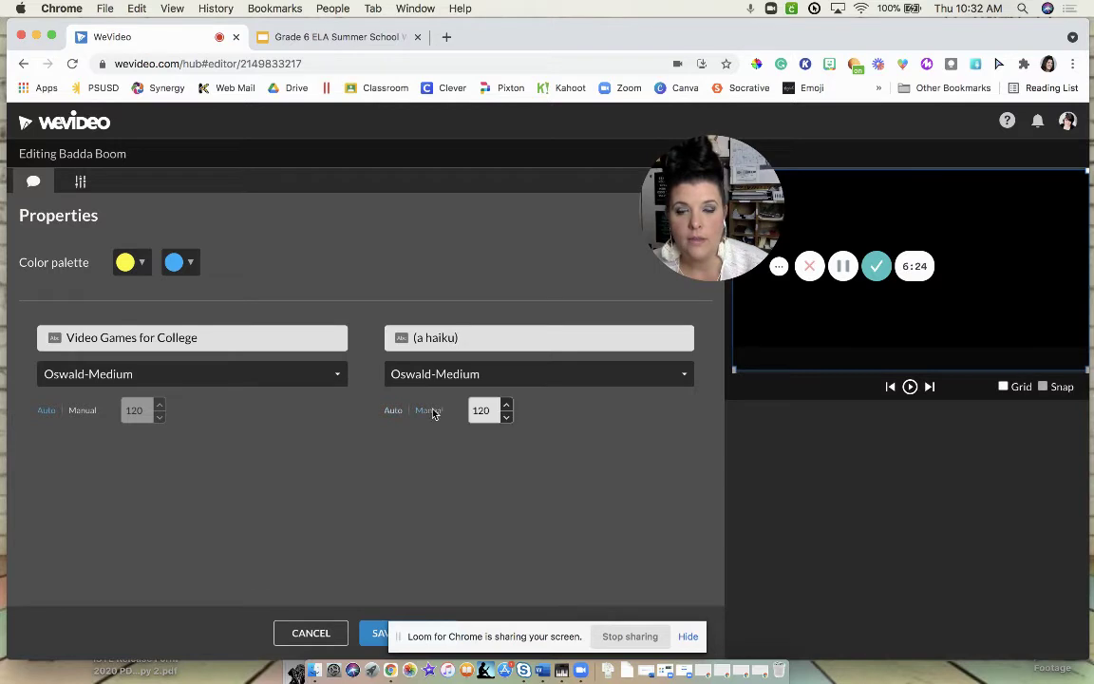
{"action": "left_click", "coordinate": [505, 418]}
{"action": "left_click", "coordinate": [505, 418]}
{"action": "left_click", "coordinate": [506, 418]}
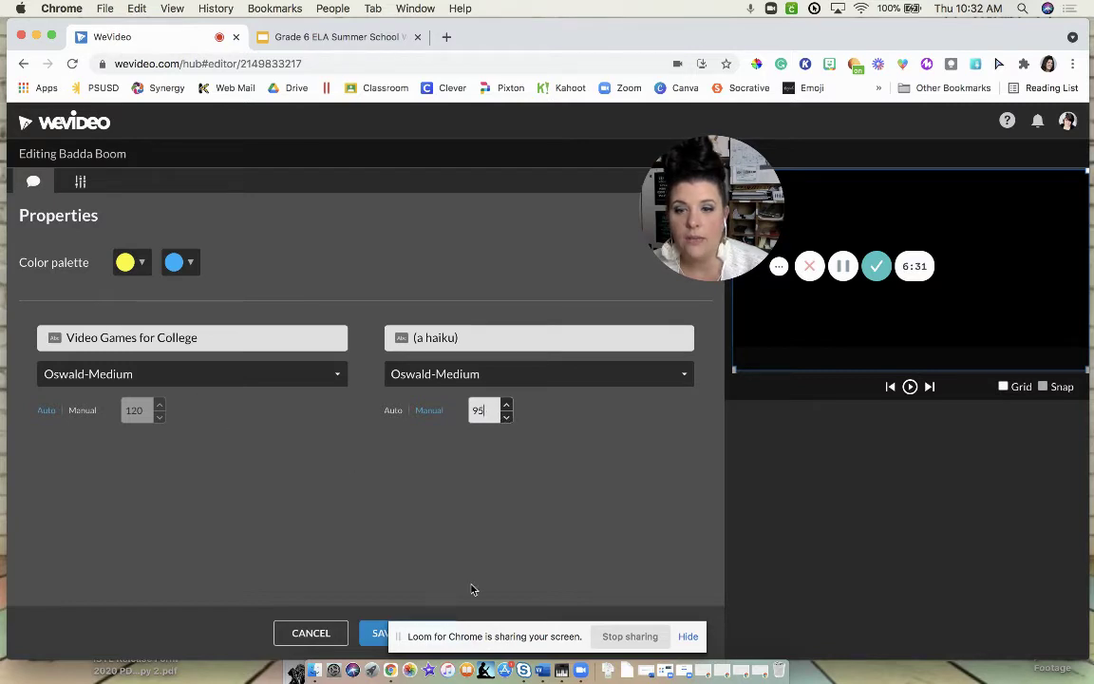
{"action": "left_click", "coordinate": [375, 633]}
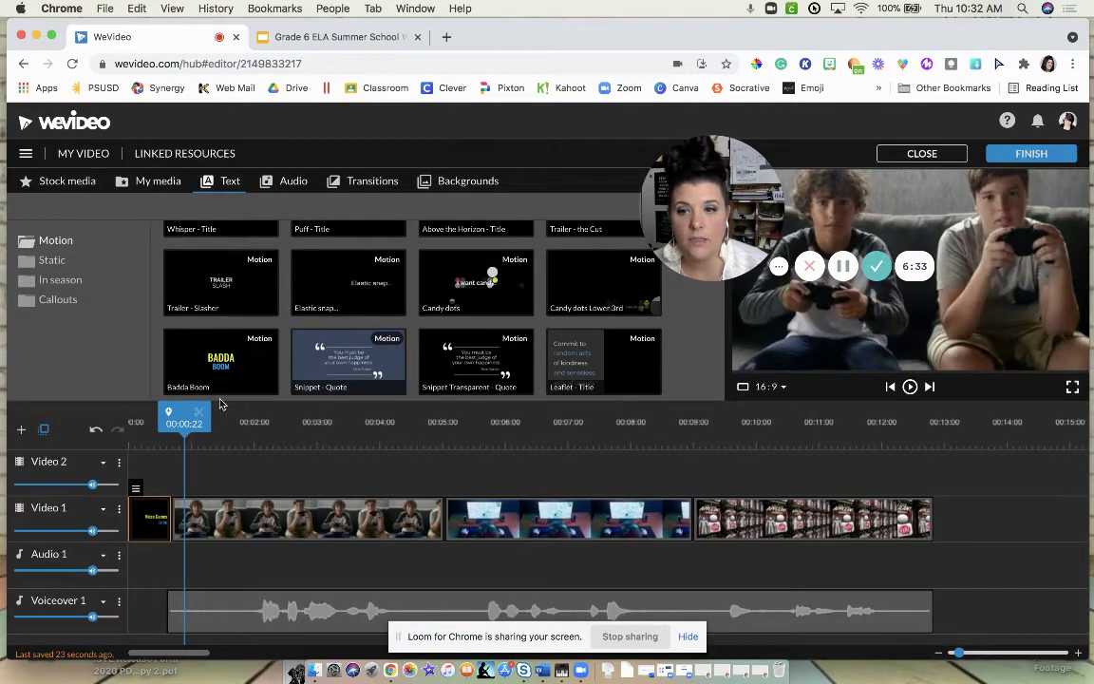
Briefly preview the opening title from the beginning.
{"action": "left_click", "coordinate": [133, 420]}
{"action": "key", "text": "space"}
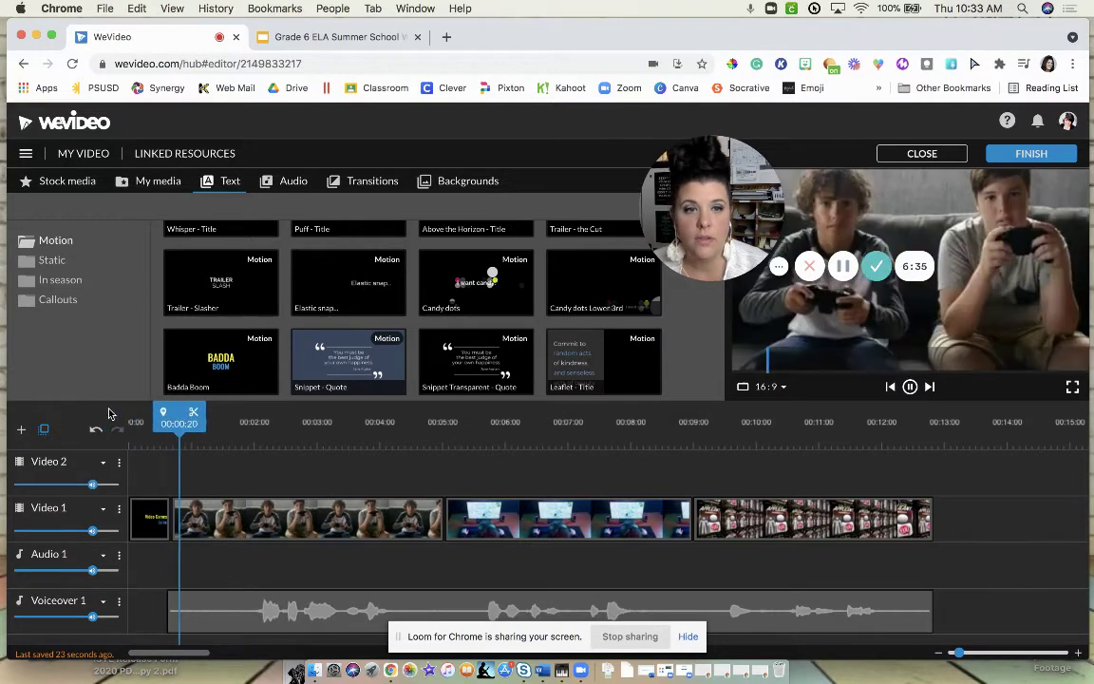
{"action": "key", "text": "space"}
Shift the clips and voiceover further right and extend the title clip to 00:04:00.
{"action": "left_click_drag", "start_coordinate": [969, 614], "coordinate": [349, 517]}
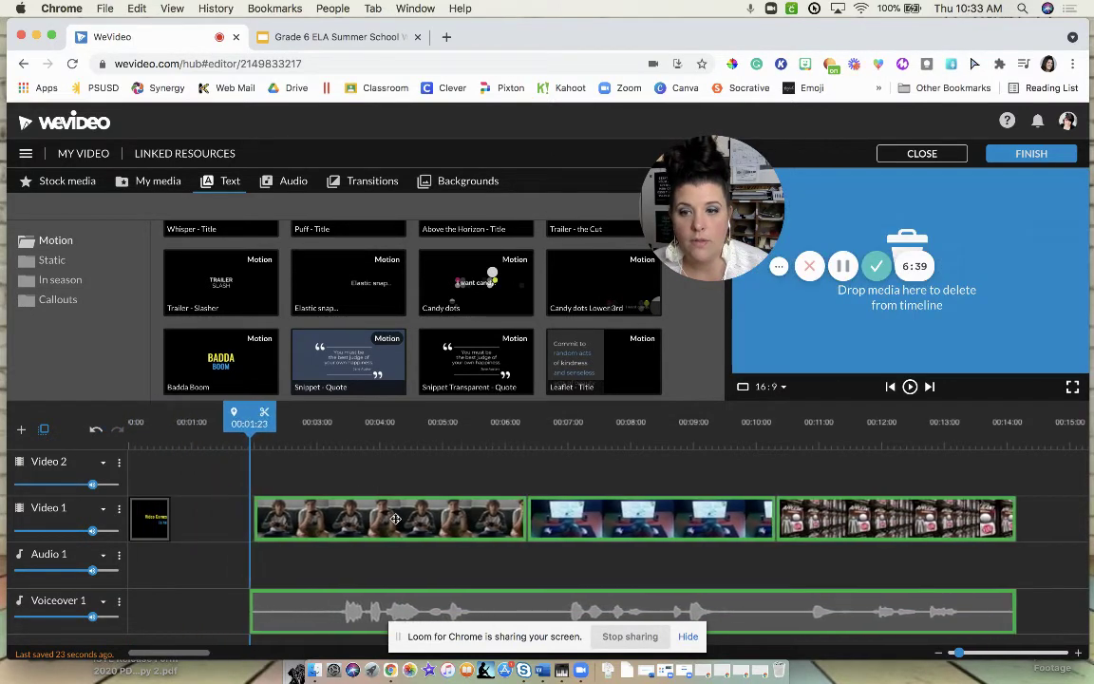
{"action": "left_click_drag", "start_coordinate": [395, 518], "coordinate": [395, 519]}
{"action": "left_click_drag", "start_coordinate": [167, 518], "coordinate": [236, 519]}
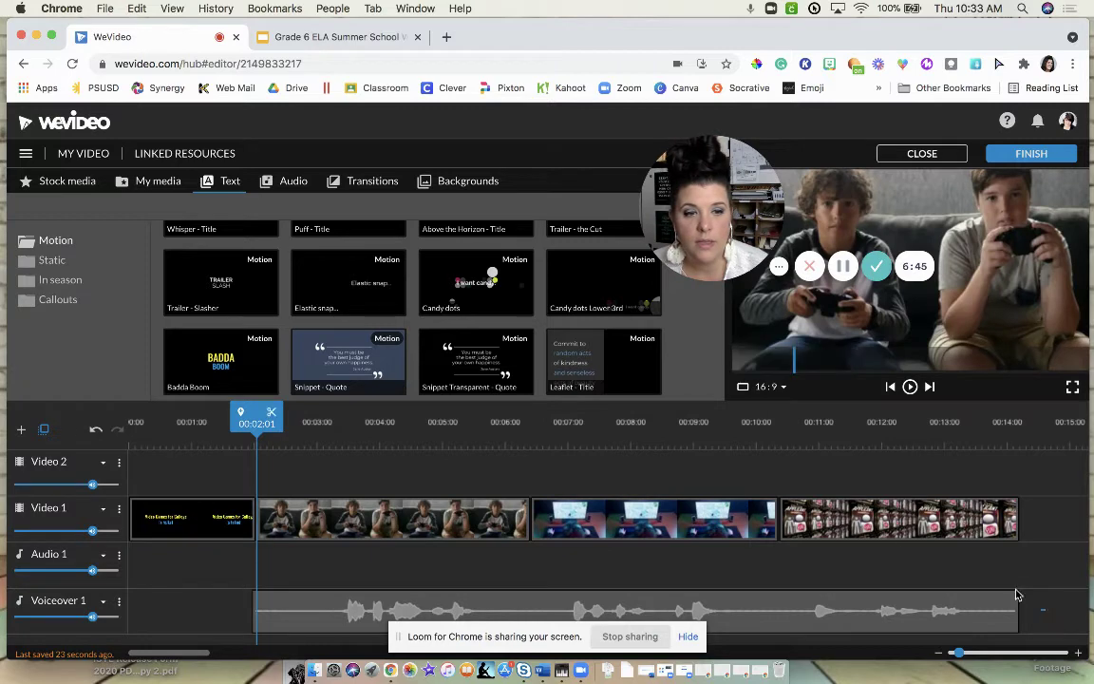
{"action": "left_click_drag", "start_coordinate": [329, 513], "coordinate": [447, 504]}
{"action": "left_click", "coordinate": [252, 517]}
{"action": "left_click_drag", "start_coordinate": [254, 518], "coordinate": [381, 515]}
Replay from the start into the boys' gaming clip, then zoom the timeline out to show everything.
{"action": "left_click_drag", "start_coordinate": [379, 417], "coordinate": [130, 422]}
{"action": "key", "text": "space"}
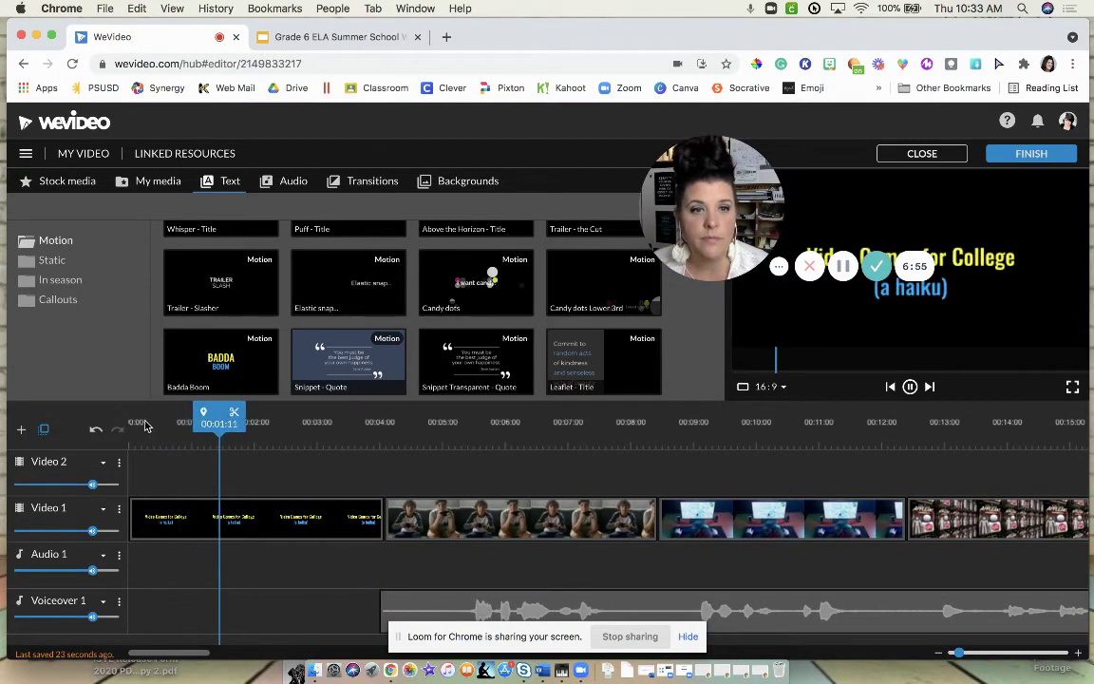
{"action": "key", "text": "space"}
{"action": "left_click_drag", "start_coordinate": [663, 252], "coordinate": [544, 254]}
{"action": "key", "text": "space"}
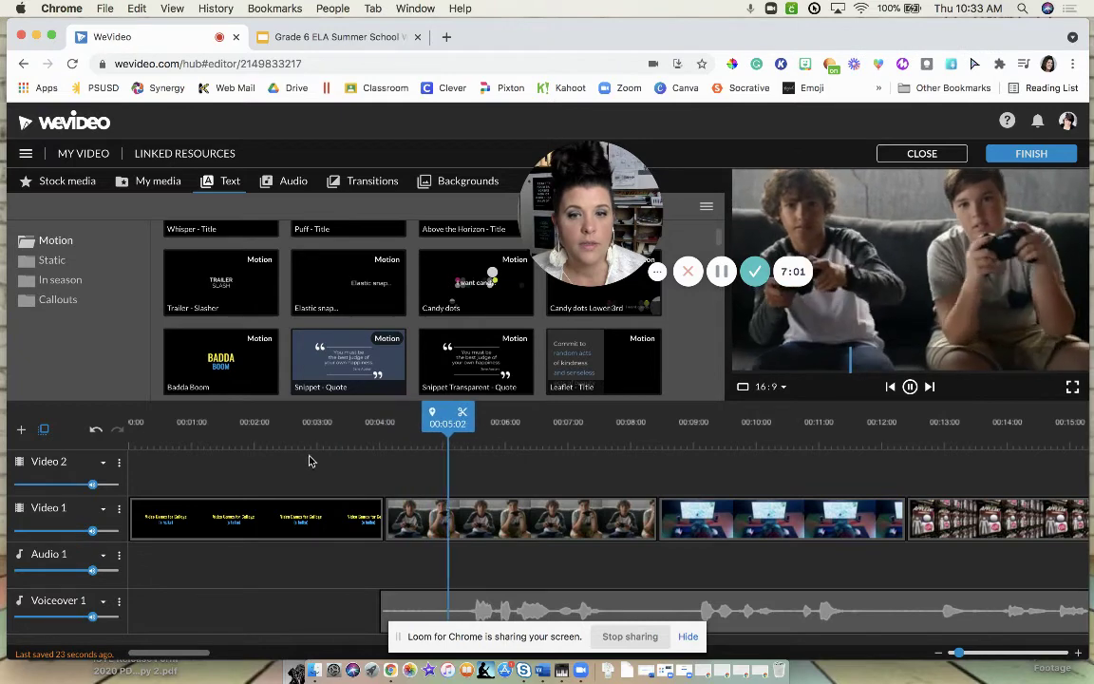
{"action": "key", "text": "space"}
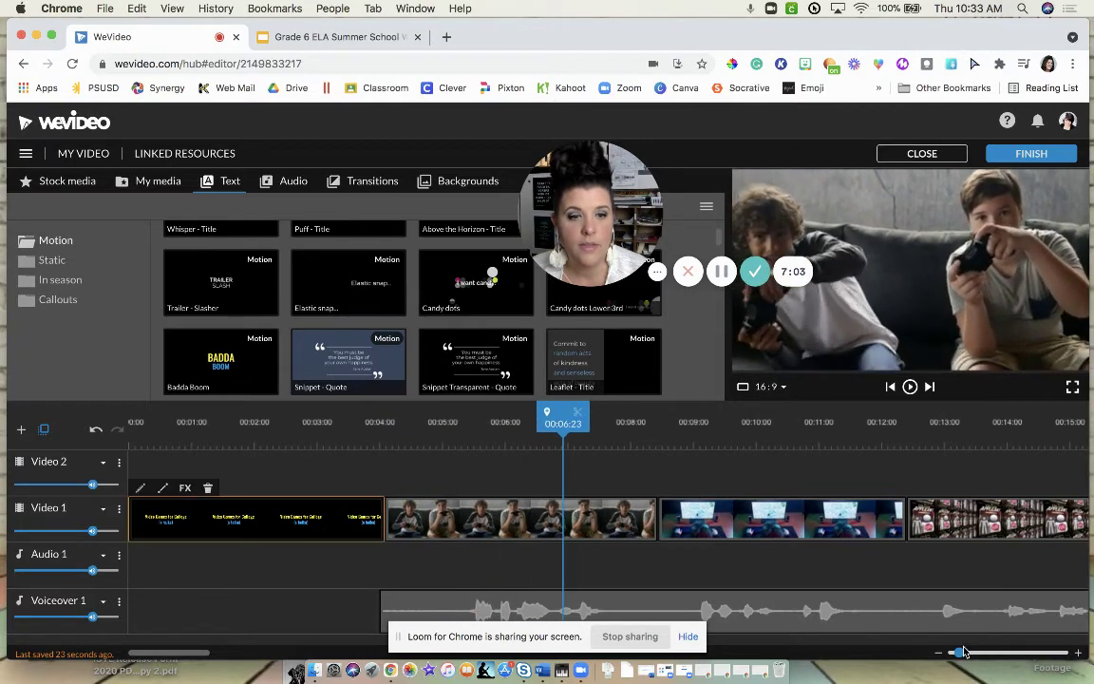
{"action": "mouse_move", "coordinate": [957, 653]}
{"action": "left_mouse_down"}
{"action": "mouse_move", "coordinate": [968, 652]}
{"action": "mouse_move", "coordinate": [955, 652]}
{"action": "left_mouse_up"}
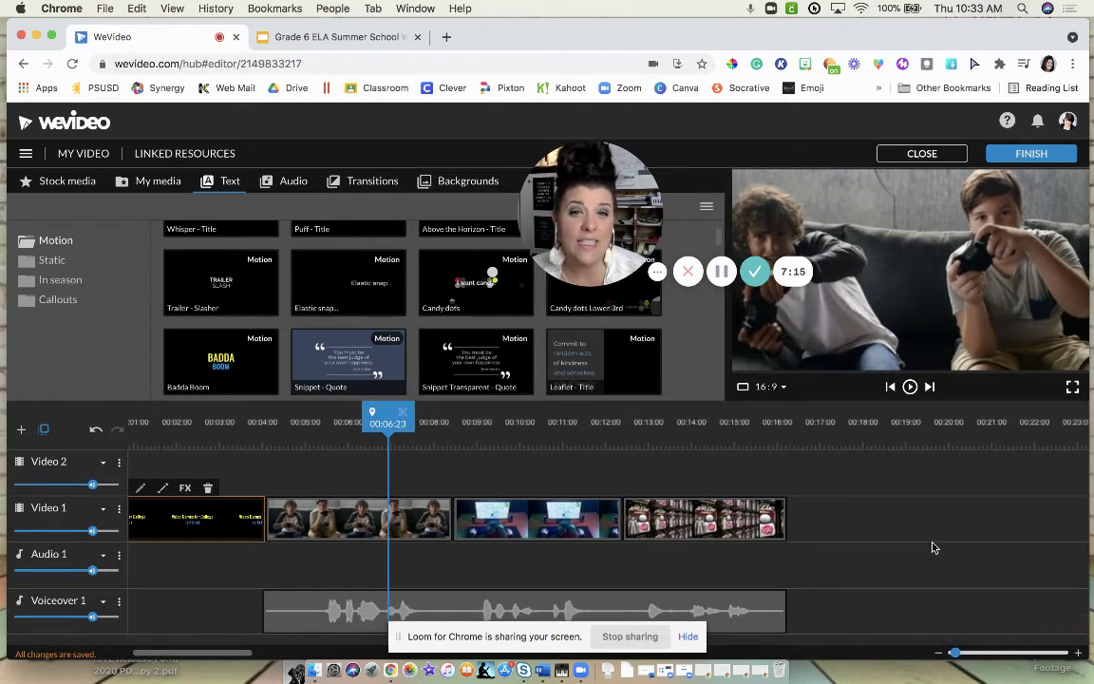
Add a Badda Boom card after the last clip reading 'Created by' over the teacher's name.
{"action": "left_click_drag", "start_coordinate": [190, 321], "coordinate": [812, 517]}
{"action": "double_click", "coordinate": [823, 520]}
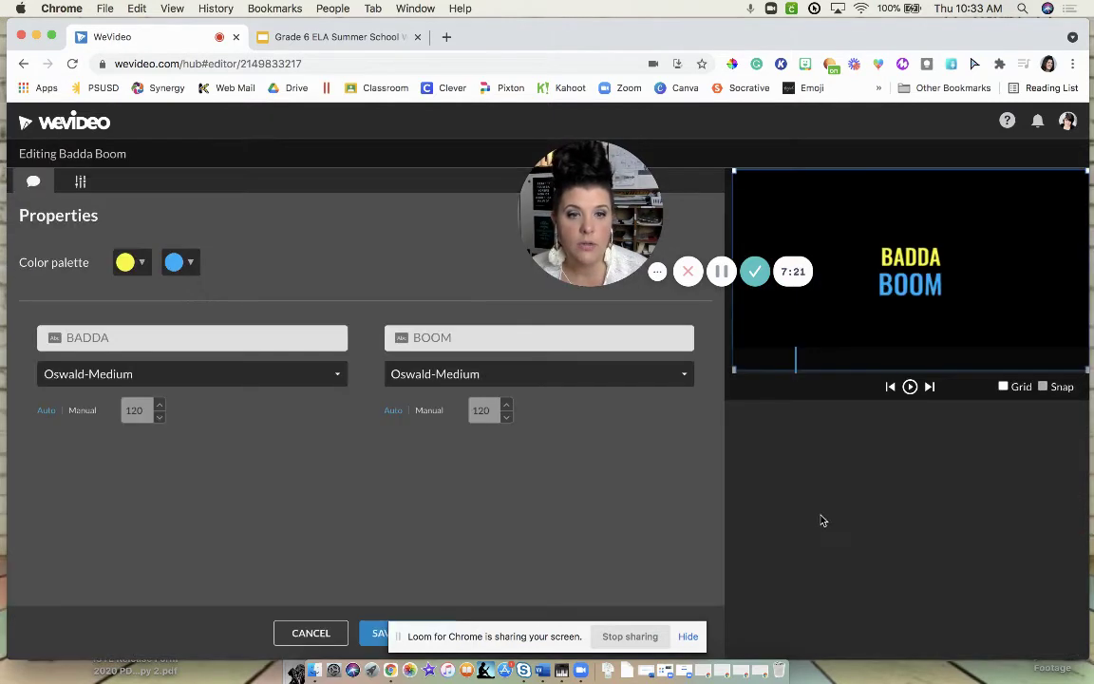
{"action": "type", "text": "Created by"}
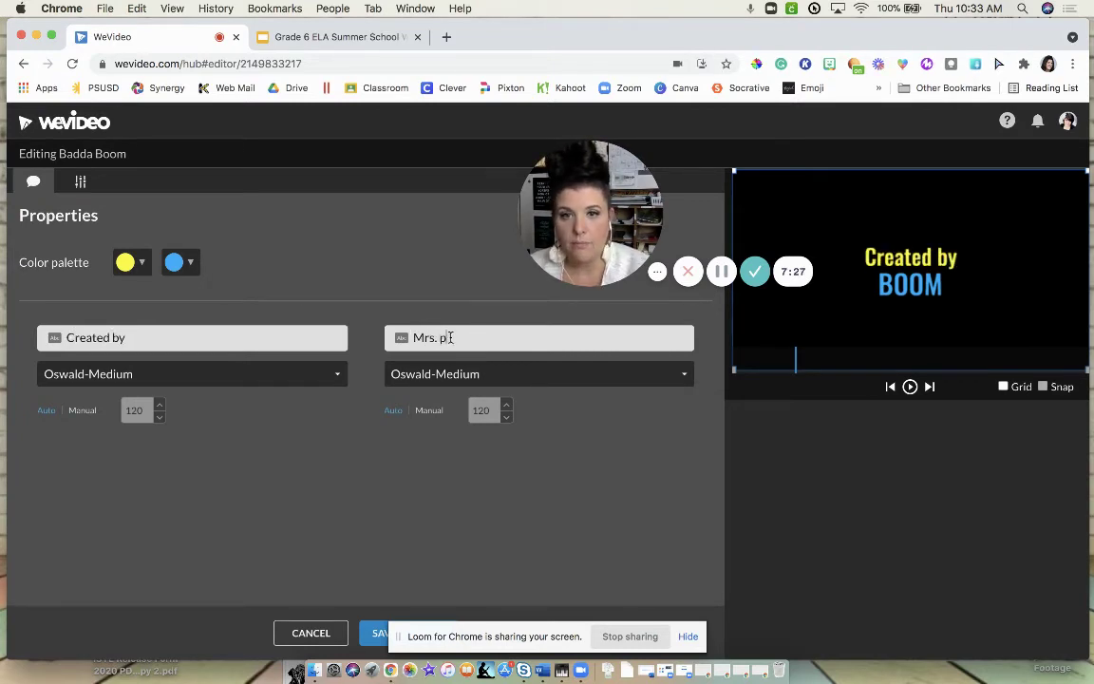
{"action": "key", "text": "BackSpace"}
{"action": "key", "text": "BackSpace"}
{"action": "key", "text": "BackSpace"}
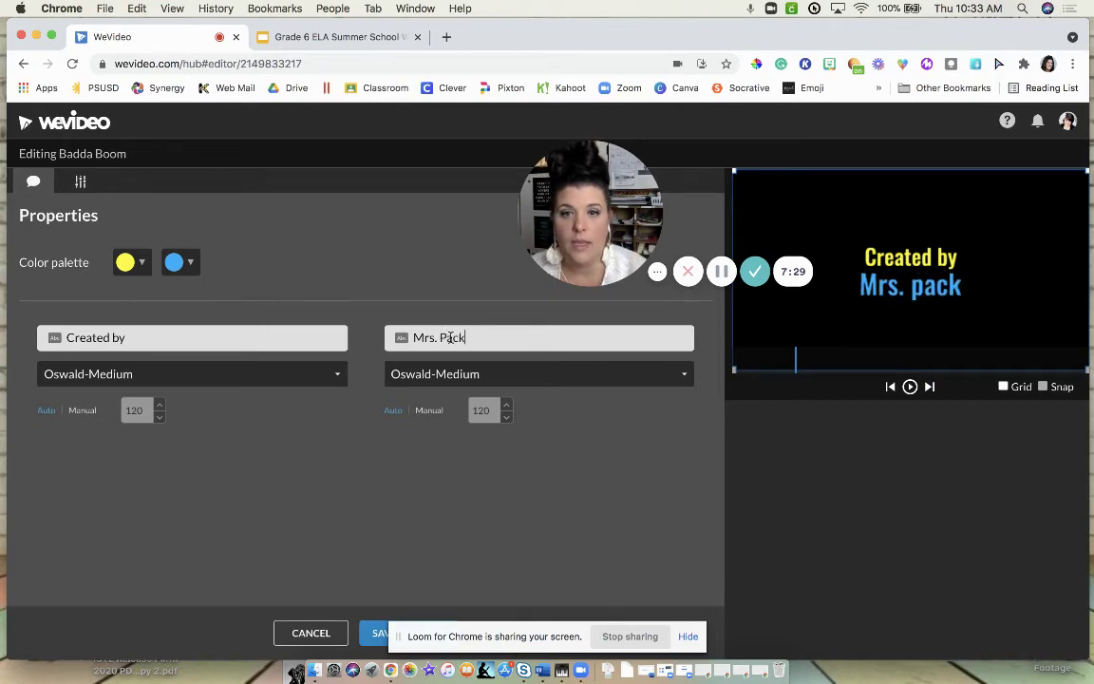
{"action": "left_click", "coordinate": [376, 638]}
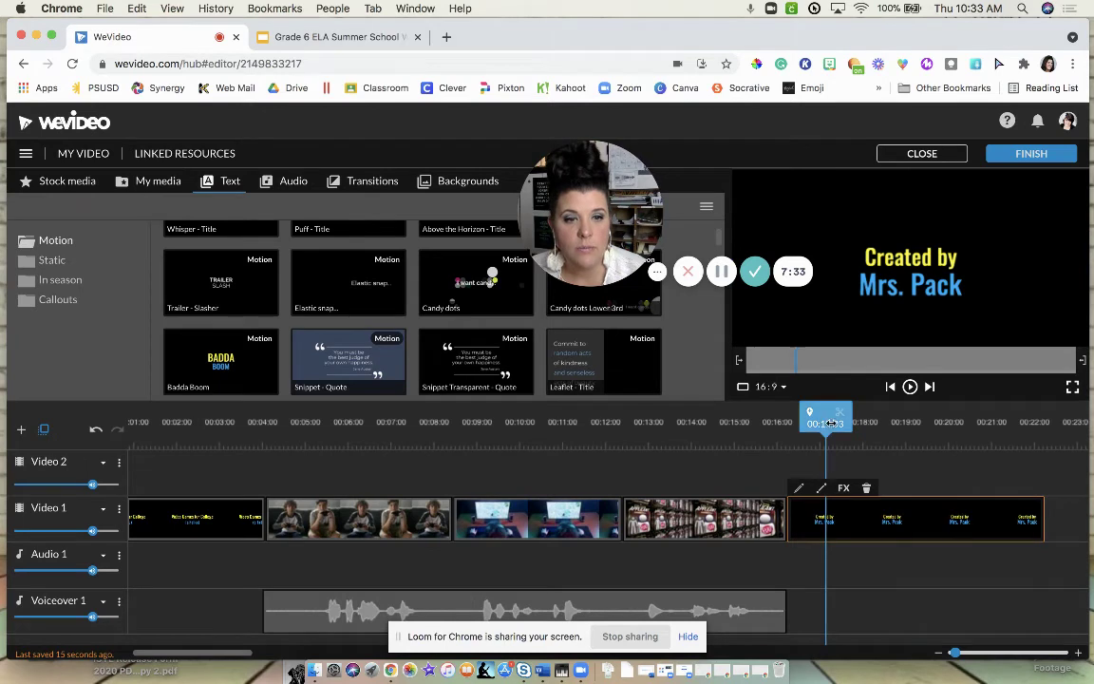
Trim the credits card shorter and return the playhead to the start.
{"action": "left_click_drag", "start_coordinate": [831, 424], "coordinate": [944, 417]}
{"action": "left_click_drag", "start_coordinate": [1043, 510], "coordinate": [920, 519]}
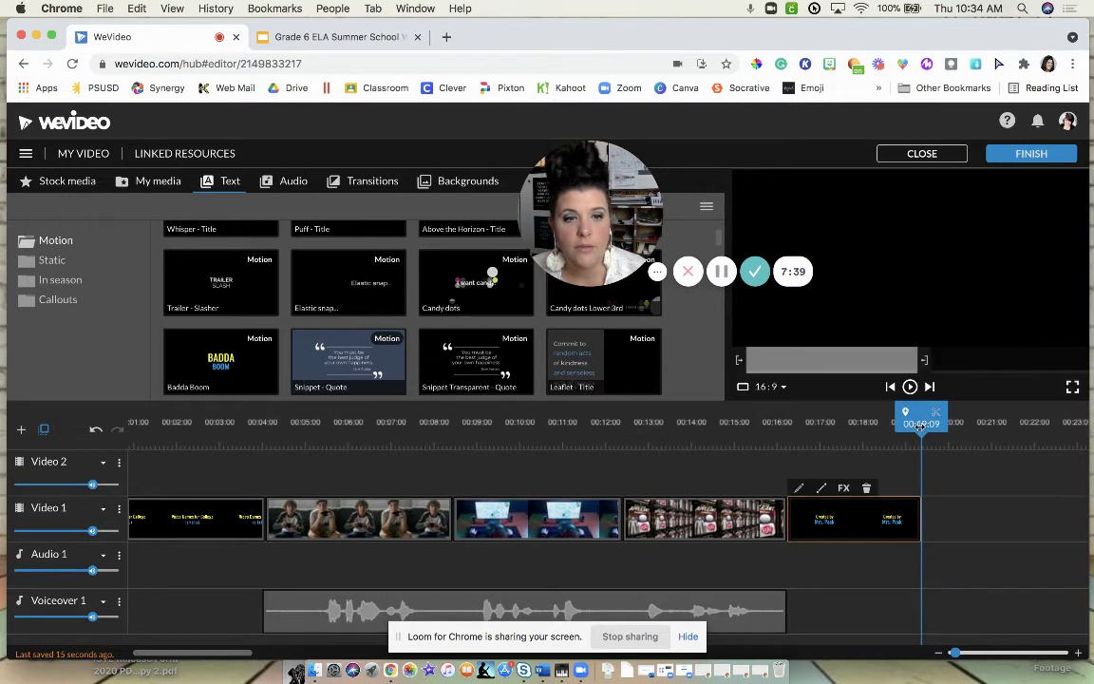
{"action": "left_click_drag", "start_coordinate": [916, 417], "coordinate": [1, 405]}
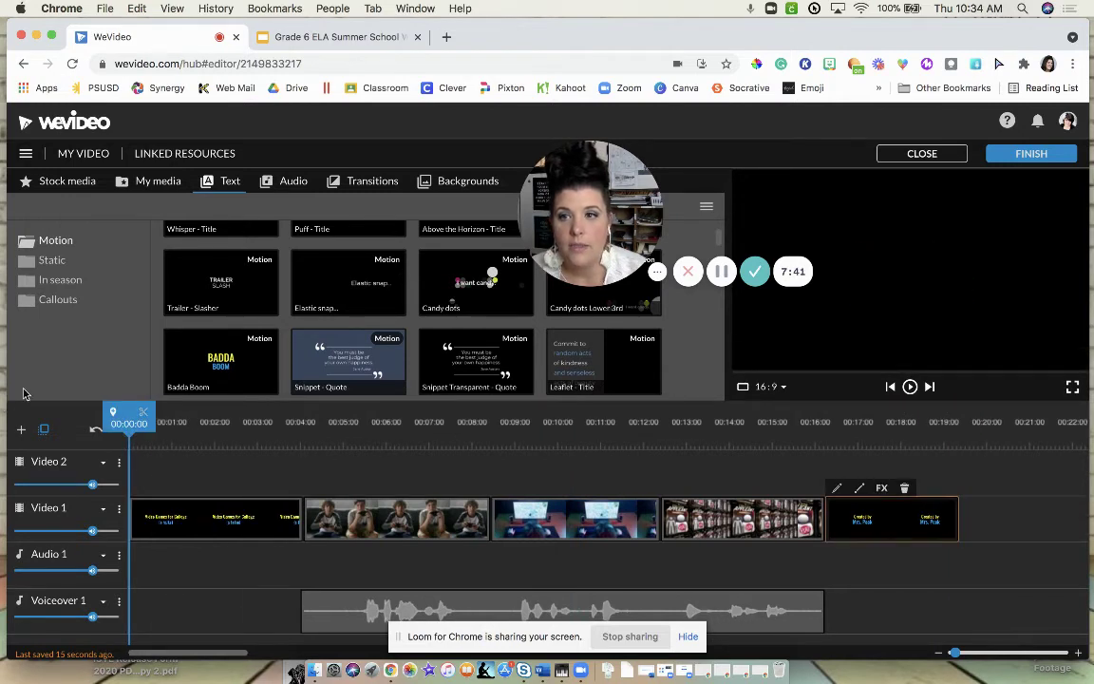
Add Magical World from Premium Music > Suspenseful to the Audio 1 track.
{"action": "left_click", "coordinate": [284, 181]}
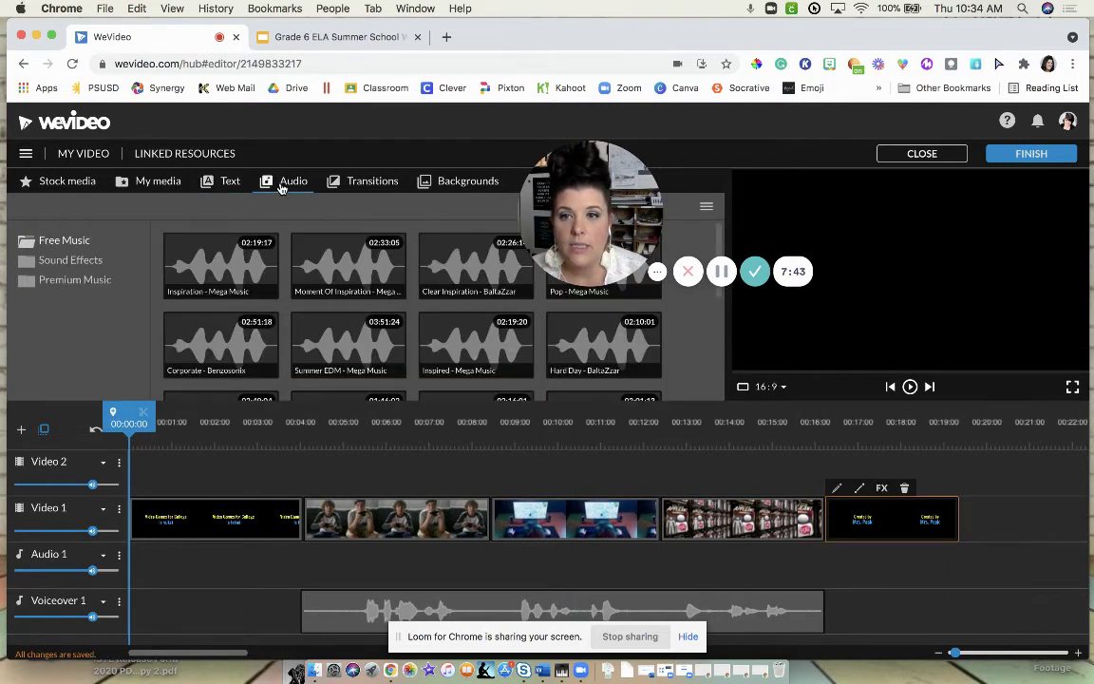
{"action": "left_click", "coordinate": [73, 279]}
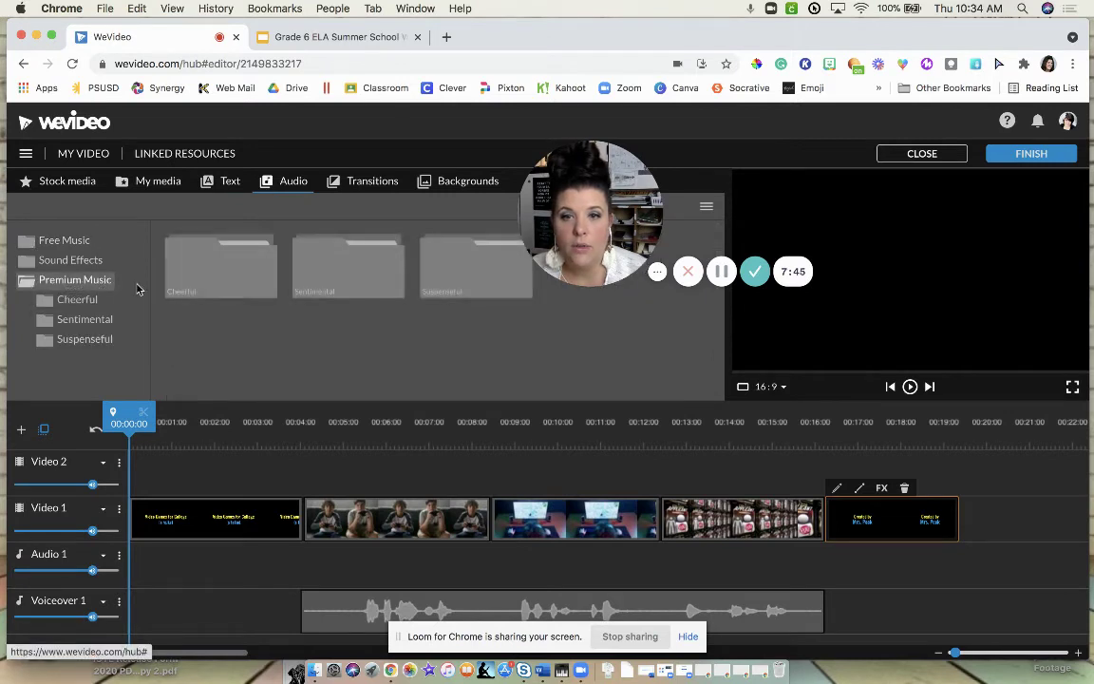
{"action": "double_click", "coordinate": [455, 285]}
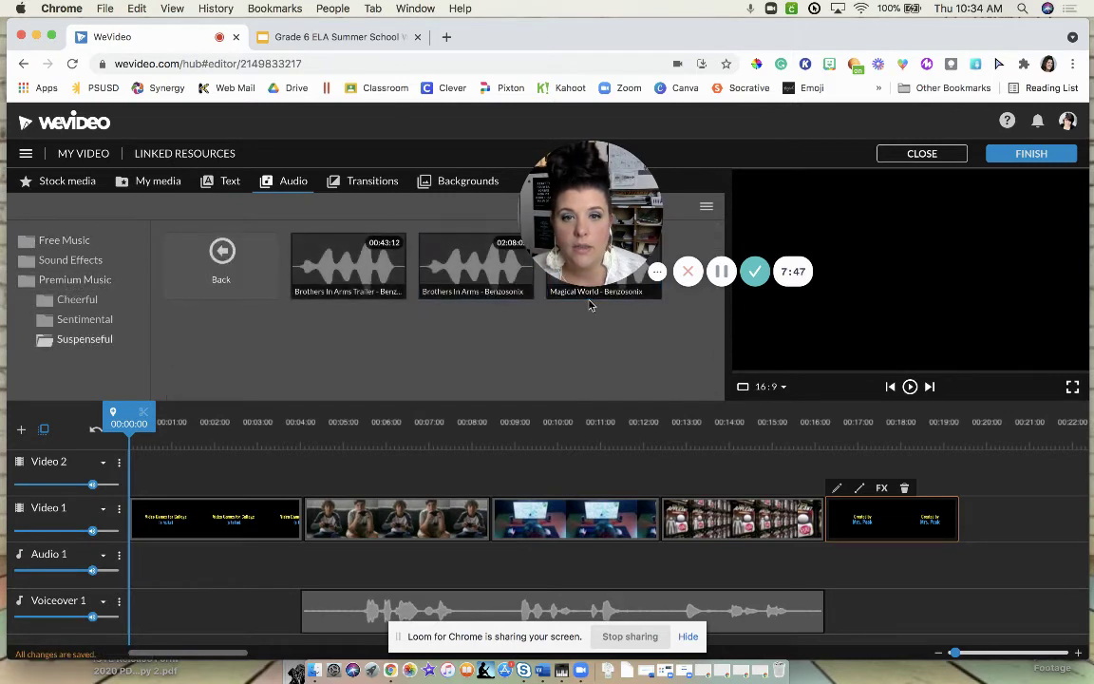
{"action": "left_click_drag", "start_coordinate": [589, 296], "coordinate": [152, 570]}
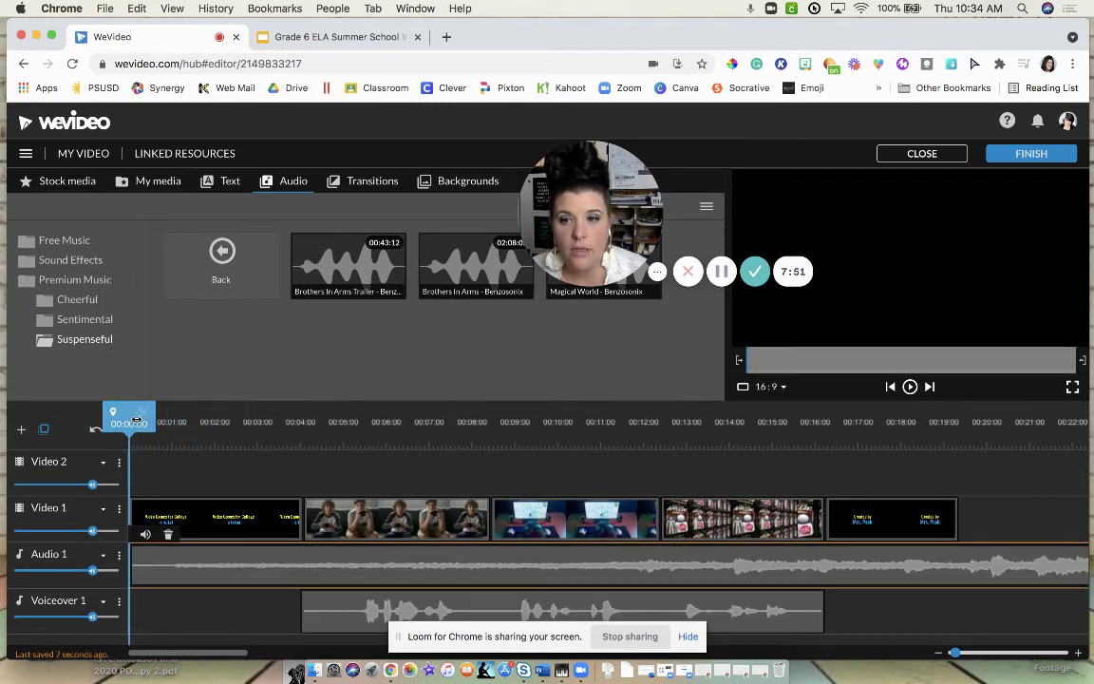
Split the music at the credits' end (00:19:09) and delete the leftover part.
{"action": "left_click", "coordinate": [397, 422]}
{"action": "left_click_drag", "start_coordinate": [503, 421], "coordinate": [967, 425]}
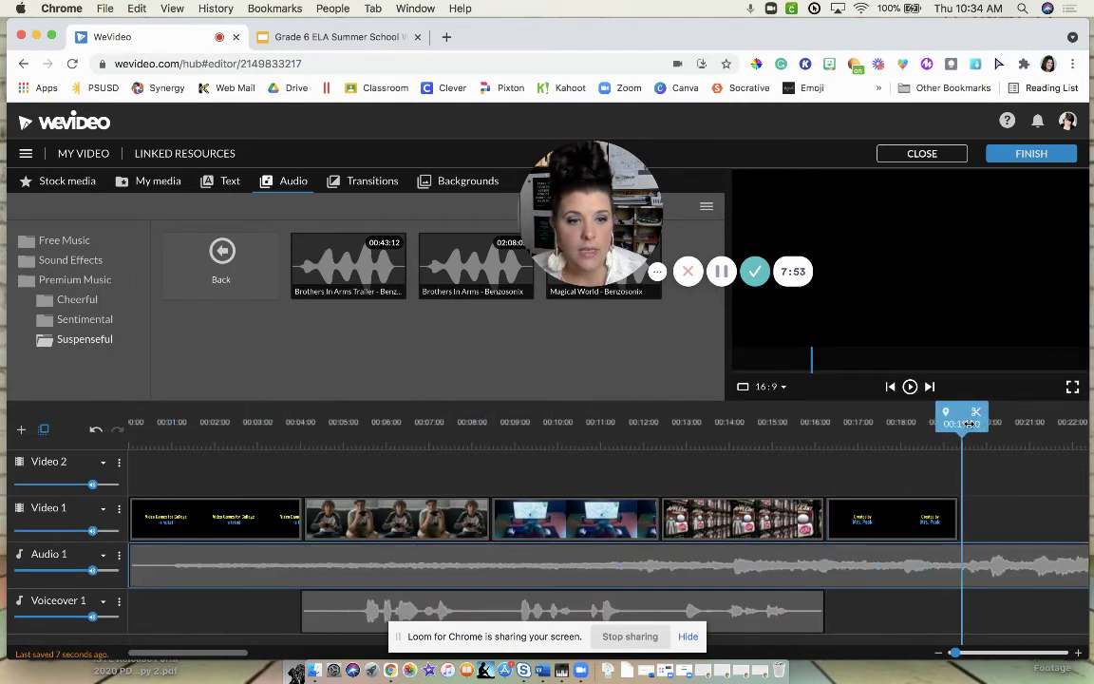
{"action": "left_click", "coordinate": [962, 566]}
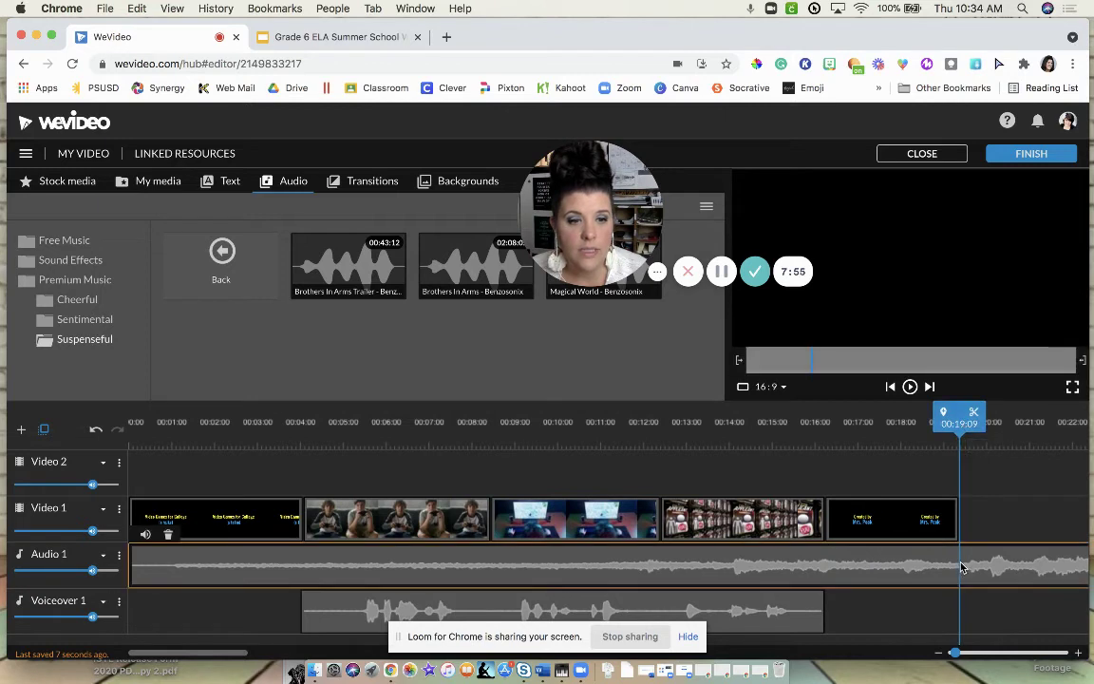
{"action": "left_click", "coordinate": [972, 412]}
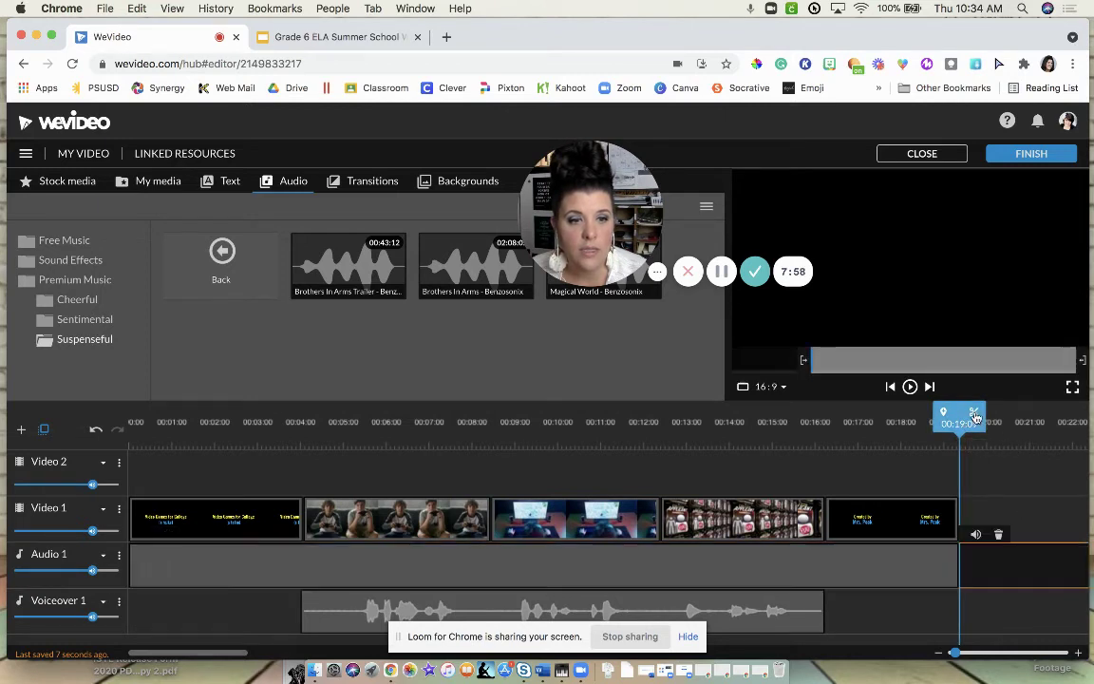
{"action": "left_click", "coordinate": [998, 533]}
{"action": "left_click", "coordinate": [430, 421]}
{"action": "key", "text": "Home"}
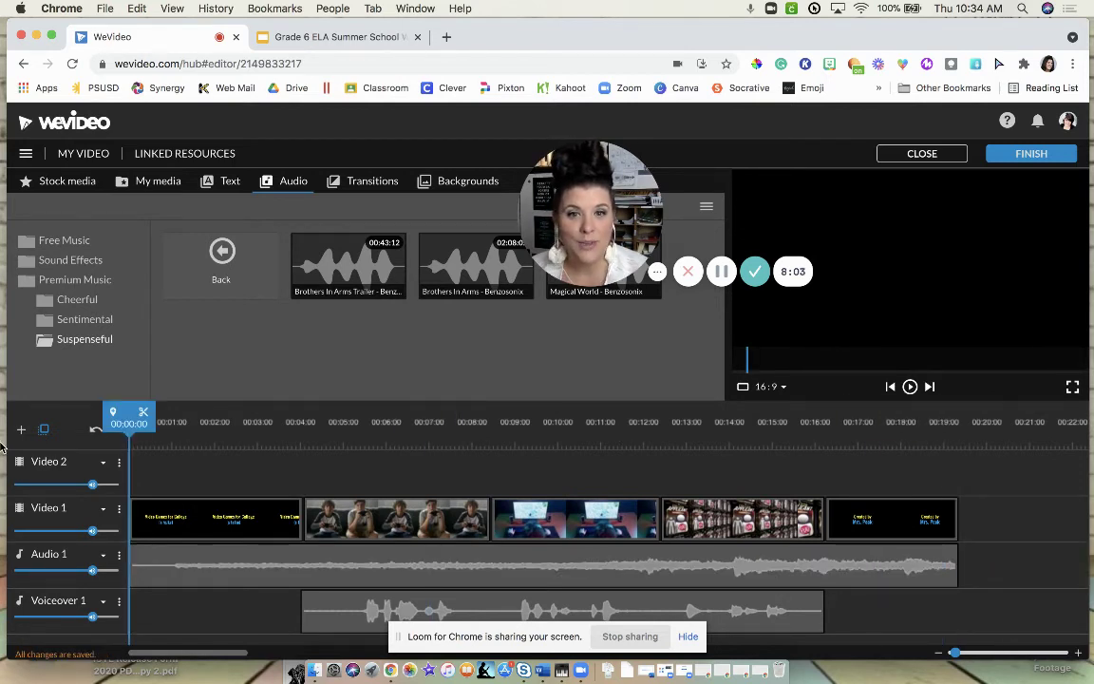
Play the whole project to check it, then return the playhead to the start.
{"action": "key", "text": "space"}
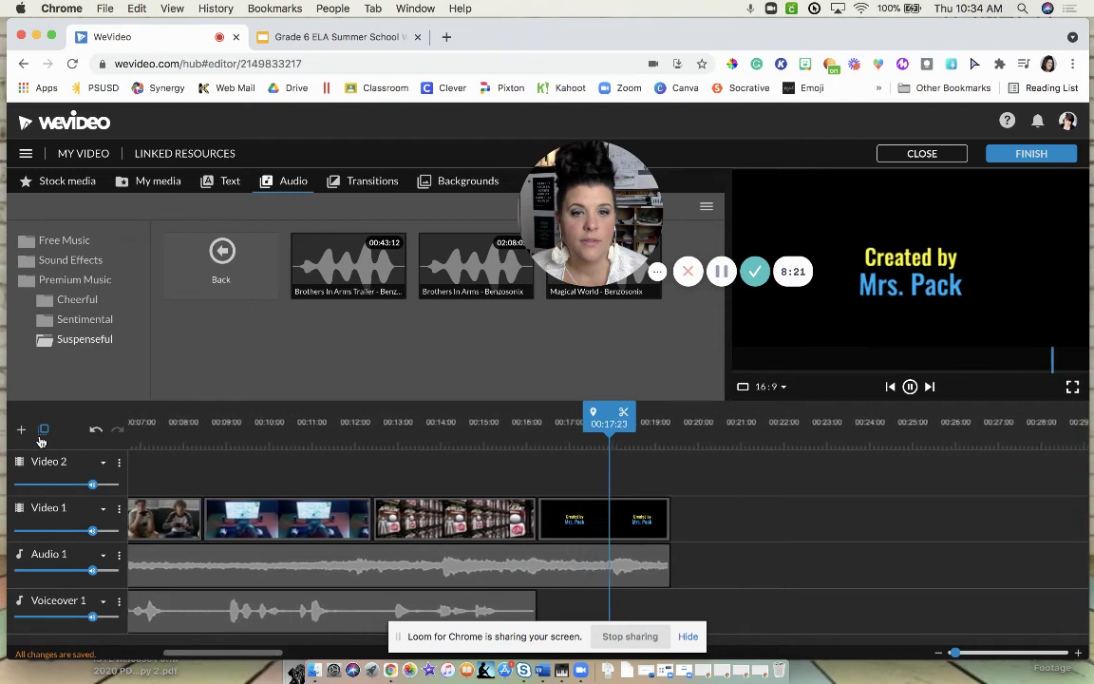
{"action": "key", "text": "space"}
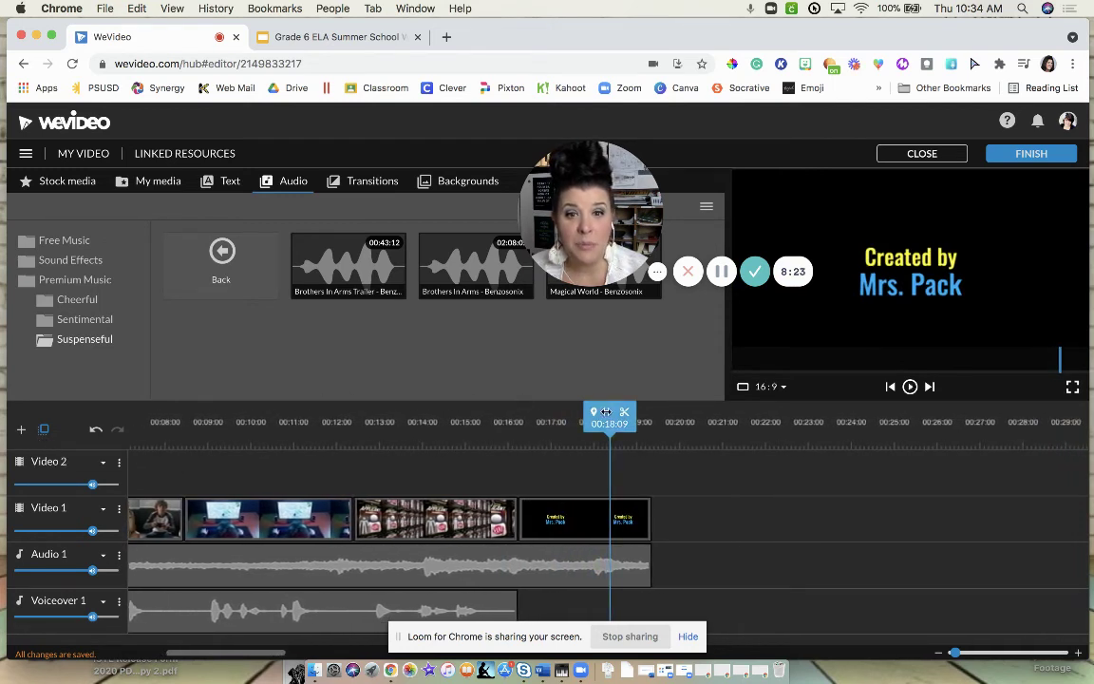
{"action": "left_click_drag", "start_coordinate": [609, 418], "coordinate": [3, 428]}
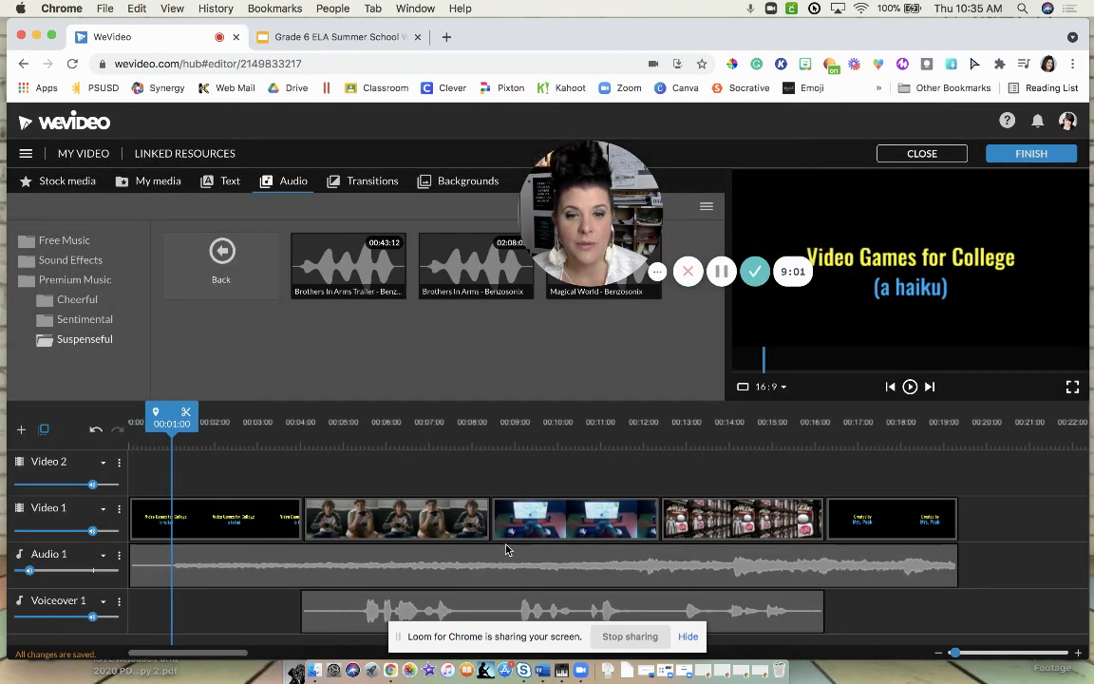
Export 'Video Games for College' at HD 1280x720 to Google Drive.
{"action": "left_click", "coordinate": [1023, 159]}
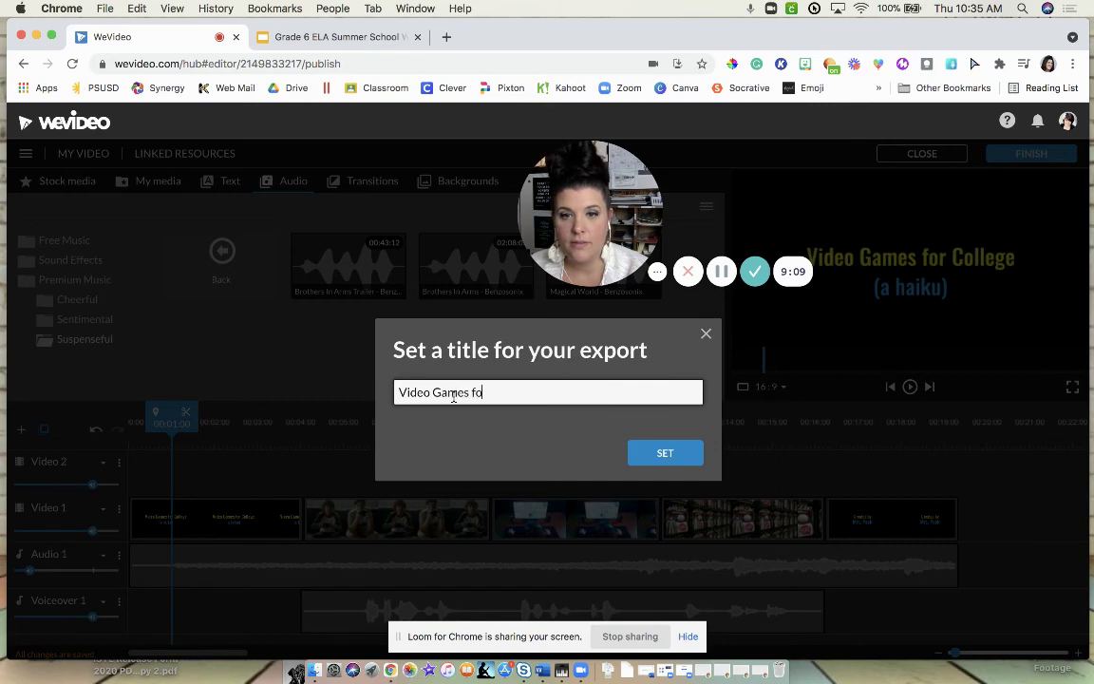
{"action": "left_click", "coordinate": [641, 457]}
{"action": "left_click_drag", "start_coordinate": [588, 214], "coordinate": [199, 180]}
{"action": "left_click", "coordinate": [824, 357]}
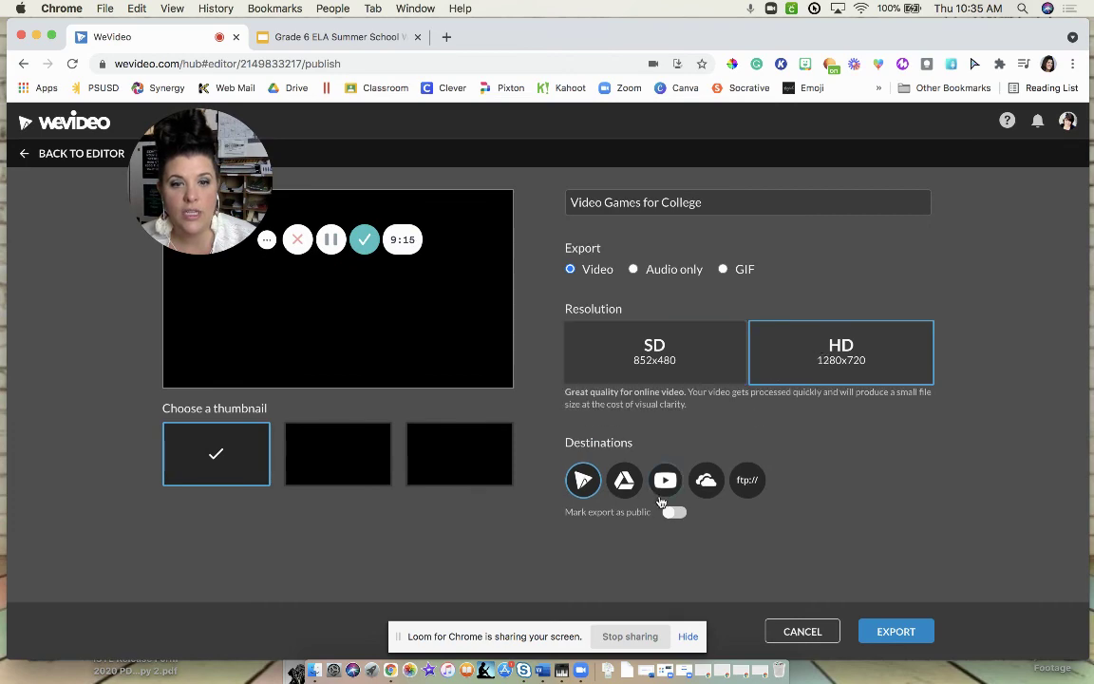
{"action": "left_click", "coordinate": [896, 632]}
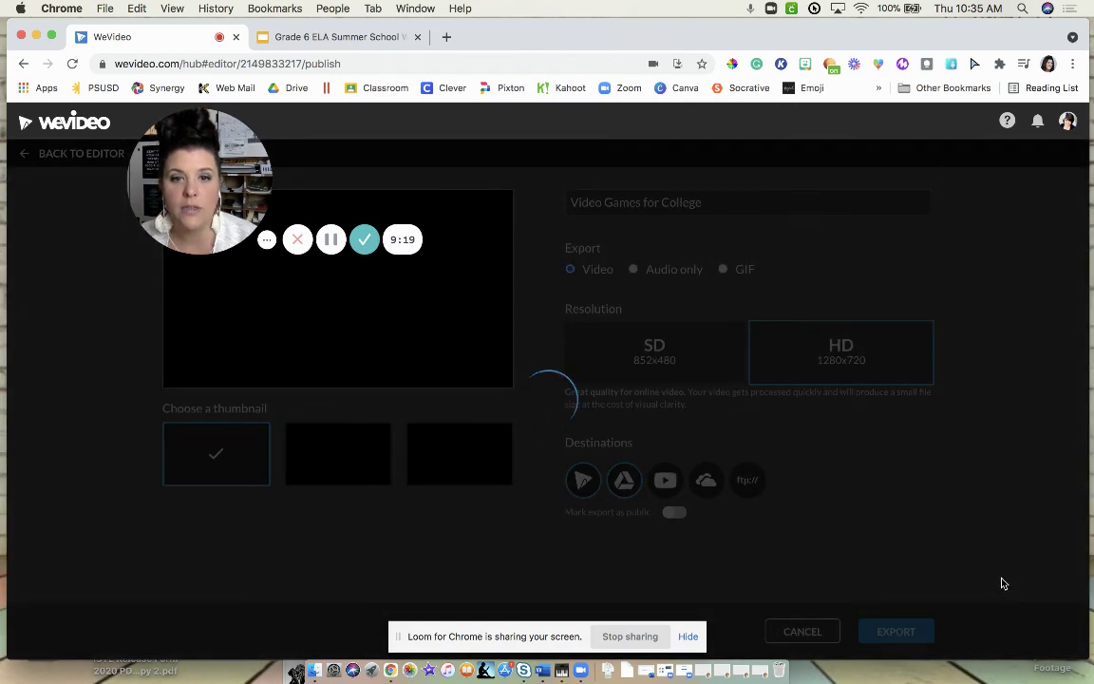